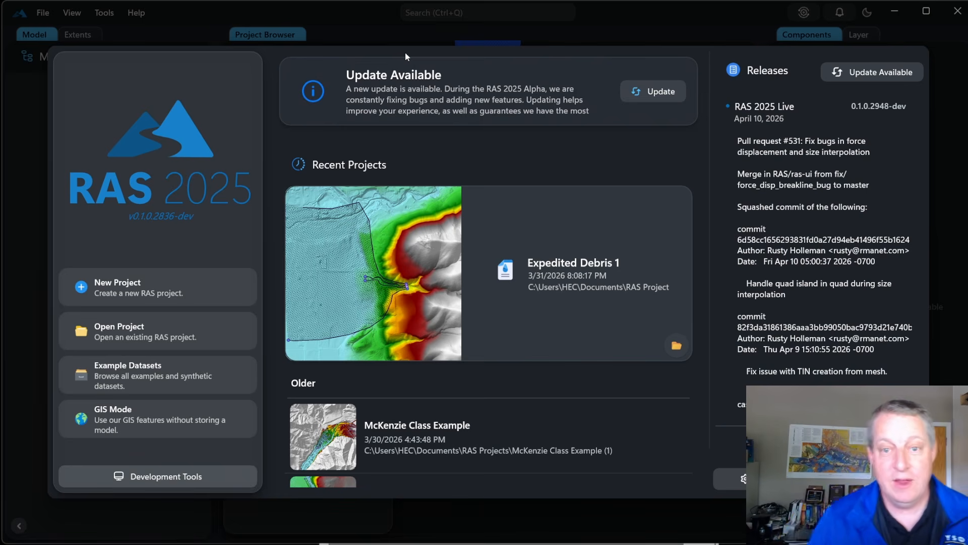
Start a new project named 'Mesh demo video' using the projection from RASMeshWorkshopTerrain.tif
{"action": "left_click", "coordinate": [131, 280]}
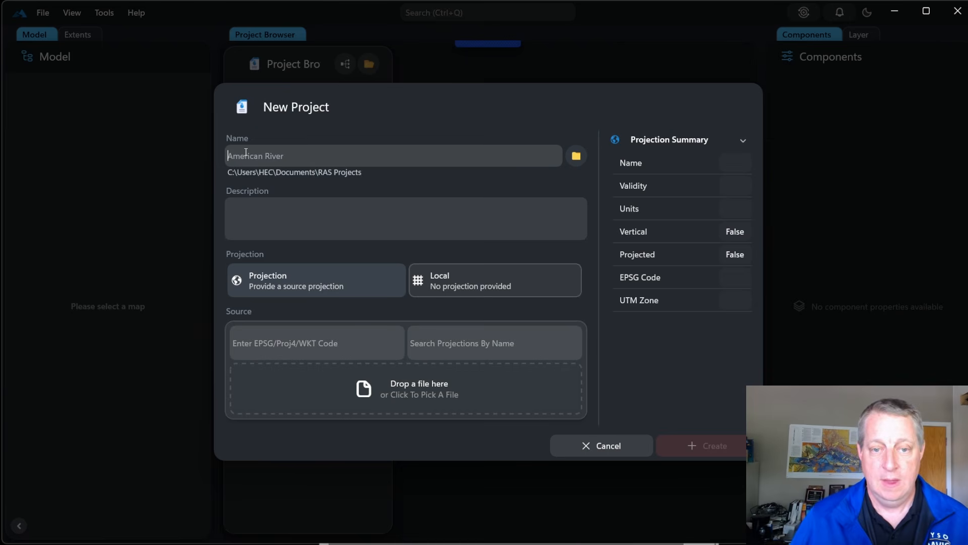
{"action": "type", "text": "Me"}
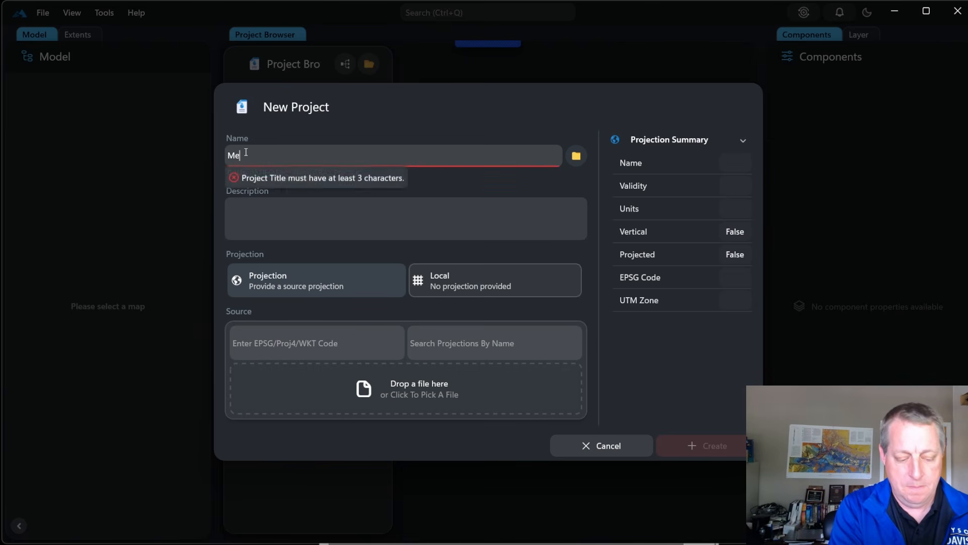
{"action": "type", "text": "sh demo video"}
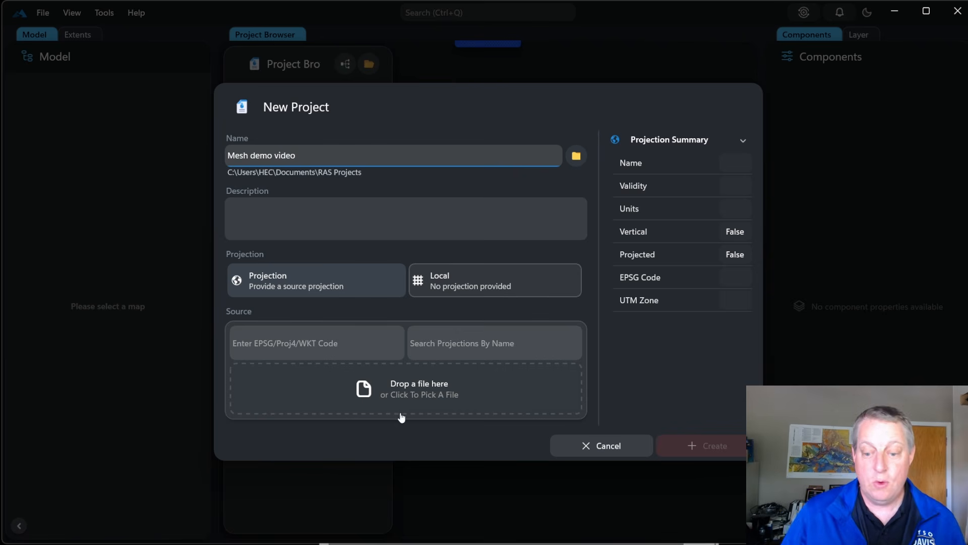
{"action": "left_click_drag", "start_coordinate": [721, 544], "coordinate": [731, 402]}
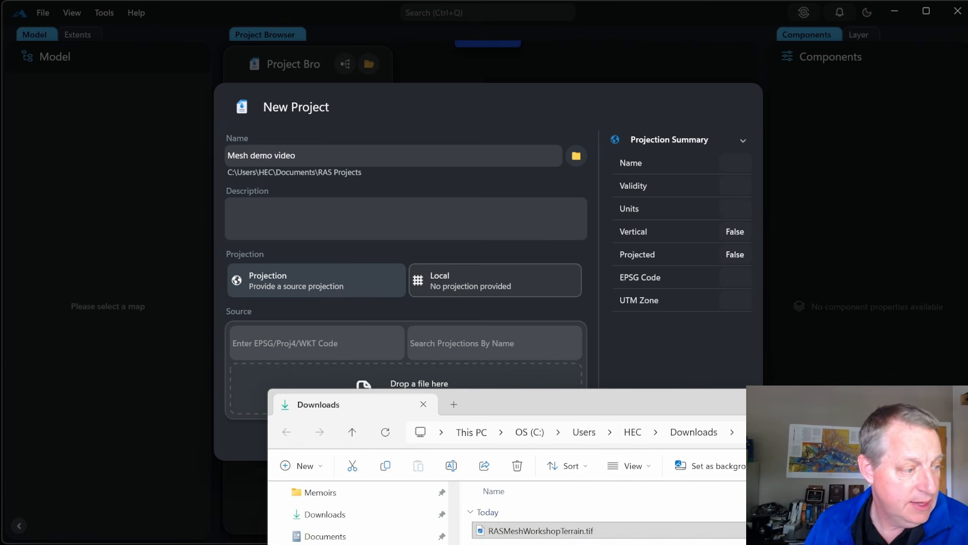
{"action": "left_click_drag", "start_coordinate": [575, 530], "coordinate": [417, 383]}
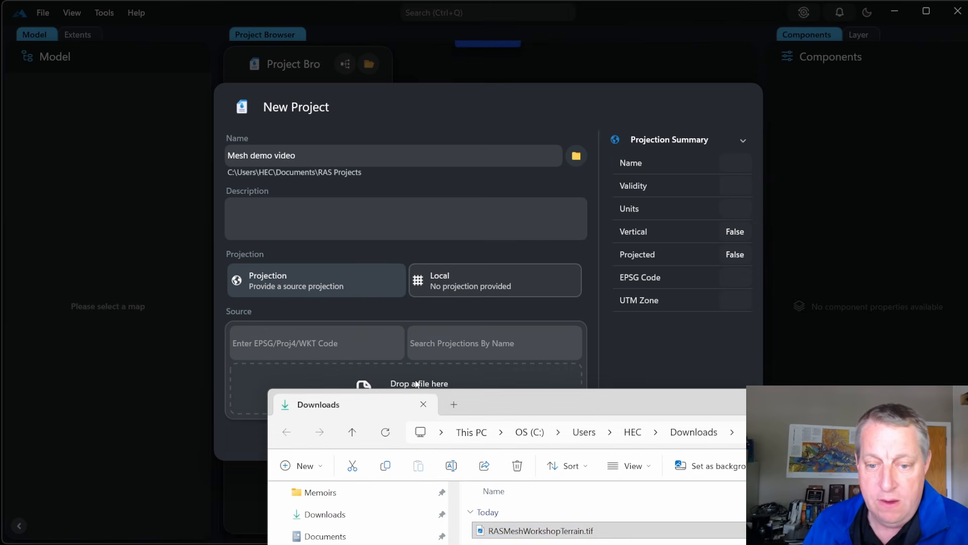
{"action": "left_click", "coordinate": [134, 470]}
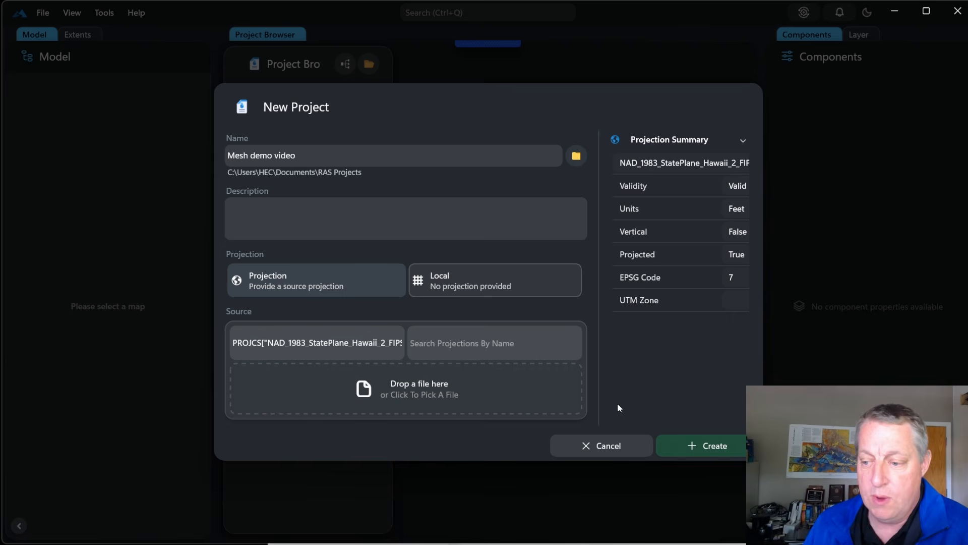
Create the project and add a new terrain named Terrain
{"action": "left_click", "coordinate": [686, 443]}
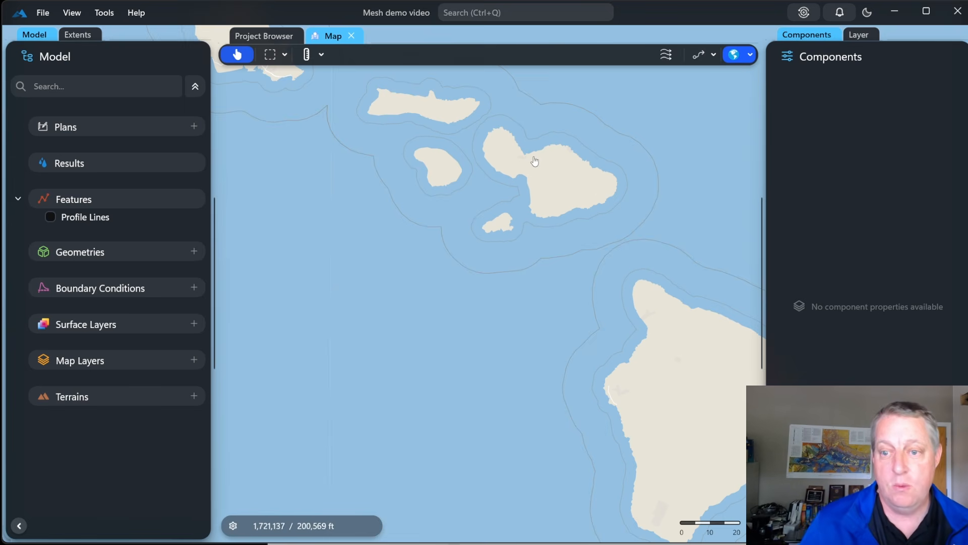
{"action": "left_click", "coordinate": [194, 396]}
{"action": "left_click", "coordinate": [555, 270]}
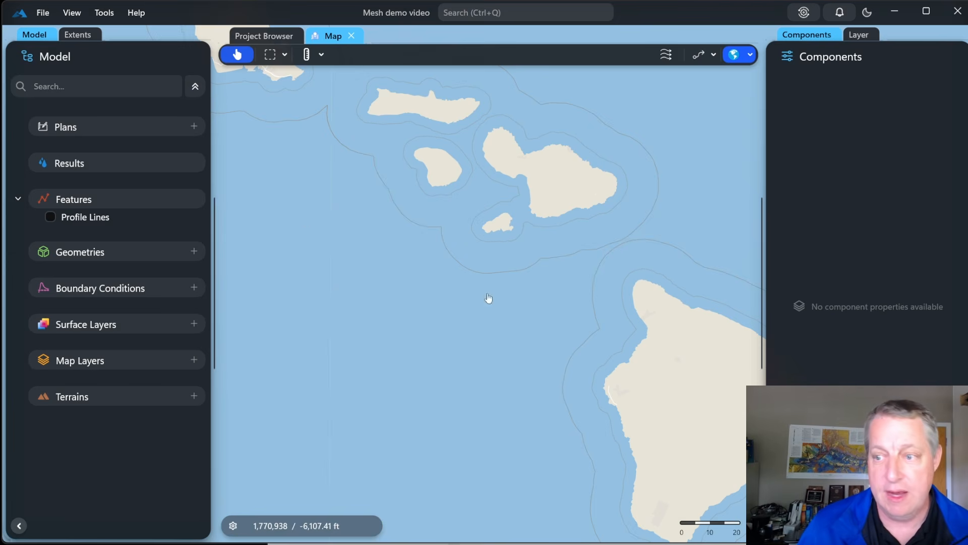
Import RASMeshWorkshopTerrain.tif as the Terrain's raster layer
{"action": "left_click", "coordinate": [51, 415]}
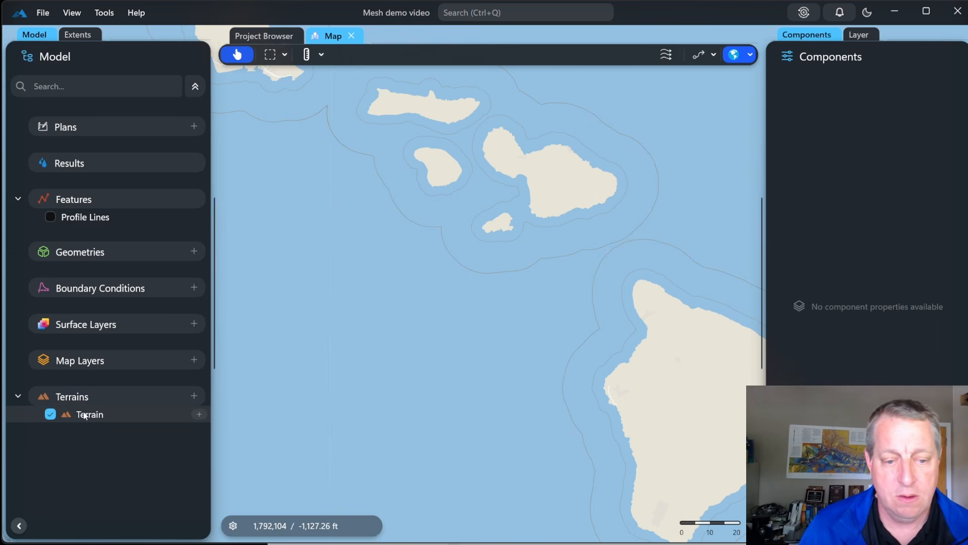
{"action": "key", "text": "alt+Tab"}
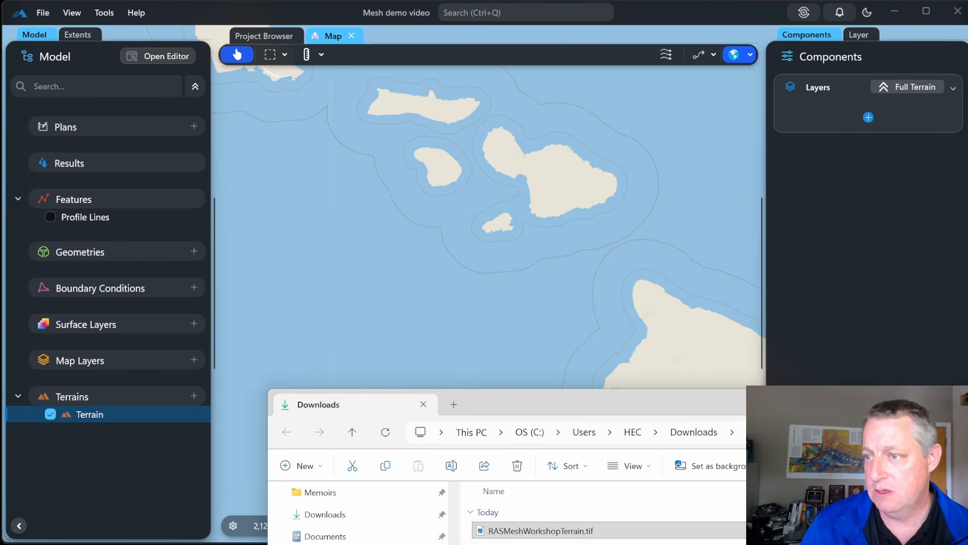
{"action": "left_click_drag", "start_coordinate": [562, 535], "coordinate": [871, 124]}
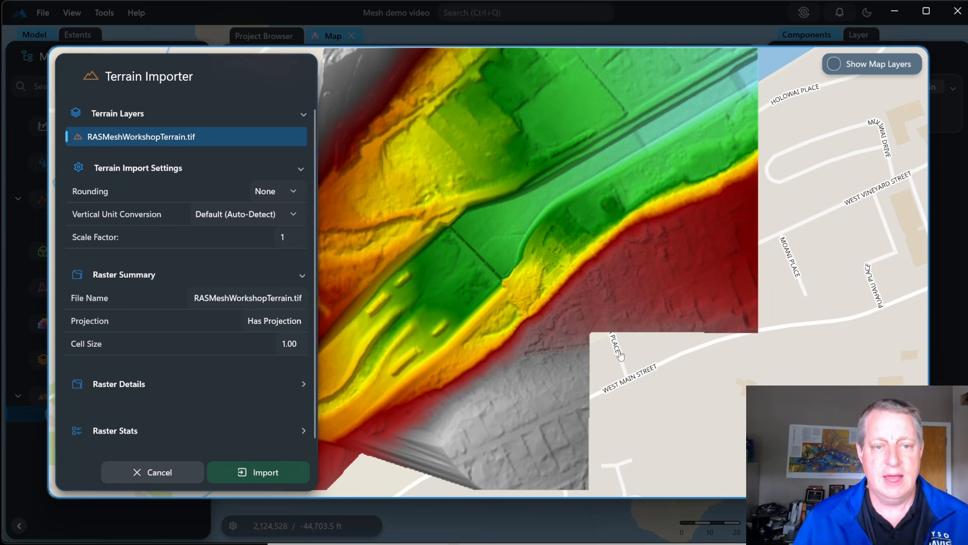
{"action": "left_click", "coordinate": [259, 472]}
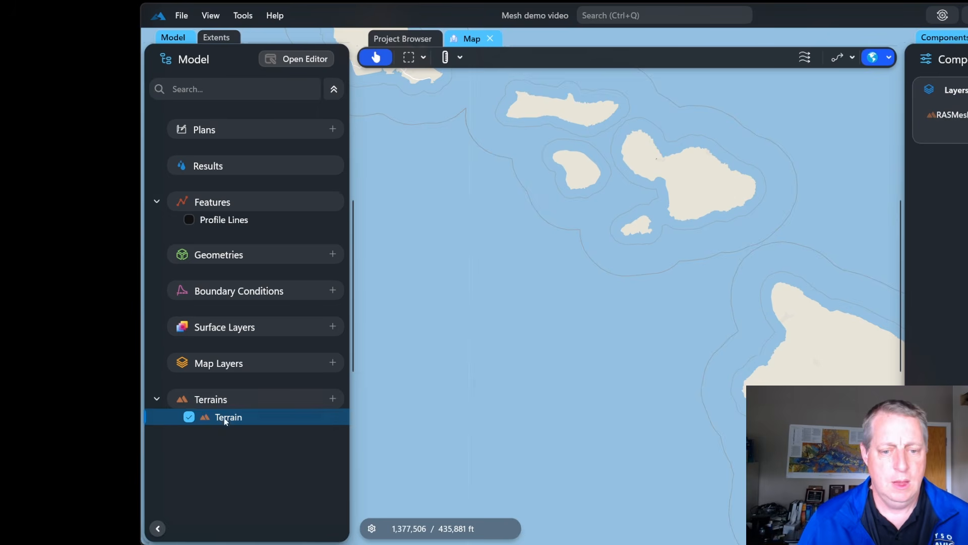
Zoom the map to the Terrain's extent
{"action": "right_click", "coordinate": [86, 413]}
{"action": "mouse_move", "coordinate": [202, 399]}
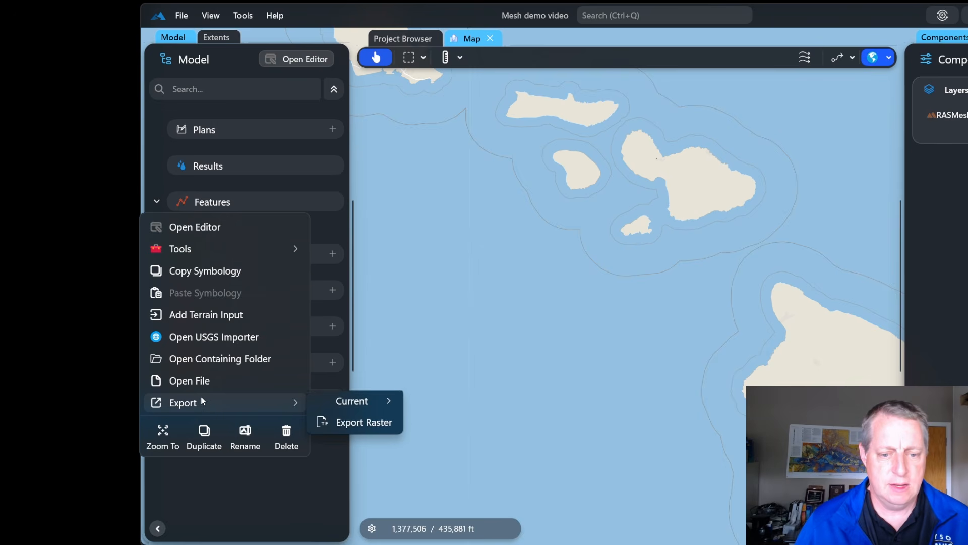
{"action": "left_click", "coordinate": [171, 426]}
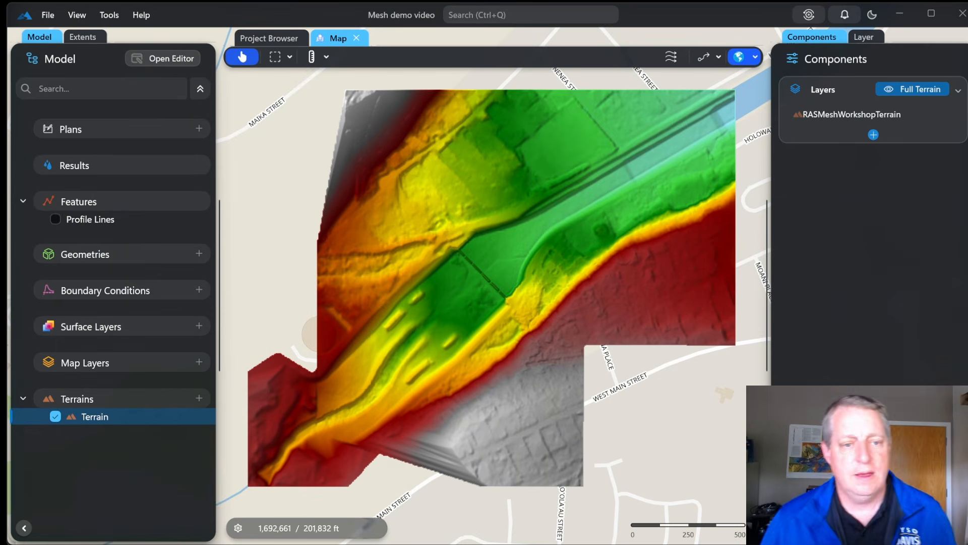
Create a geometry named Geometry linked to Terrain, then enable and expand it
{"action": "left_click", "coordinate": [200, 256]}
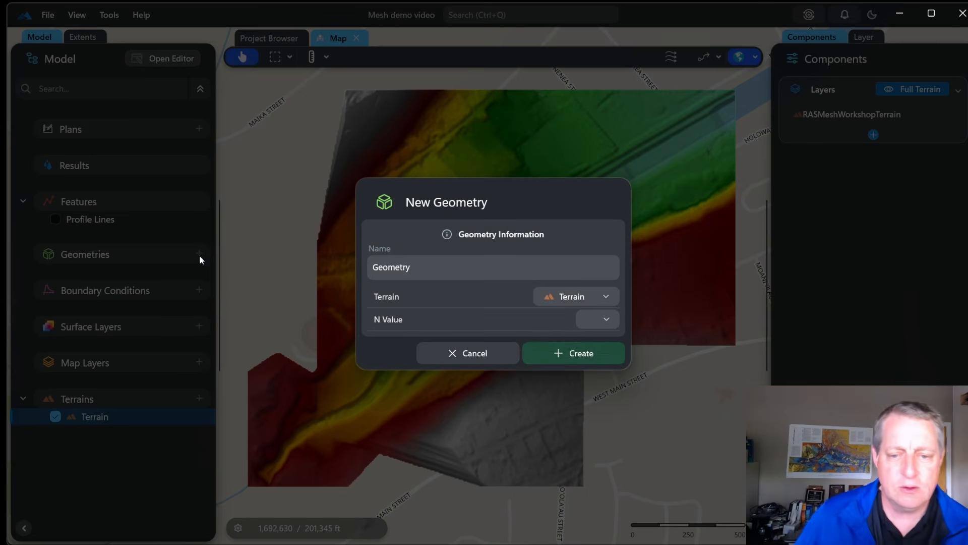
{"action": "left_click", "coordinate": [553, 355]}
{"action": "left_click", "coordinate": [55, 273]}
{"action": "left_click", "coordinate": [39, 272]}
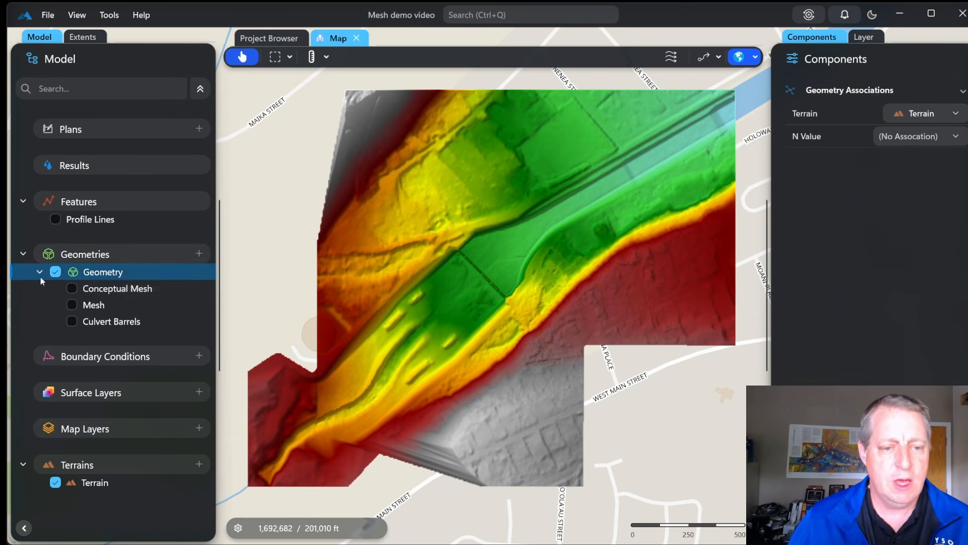
Show the Conceptual Mesh, make it editable and zoom in on the channel for arc drawing
{"action": "left_click", "coordinate": [73, 287]}
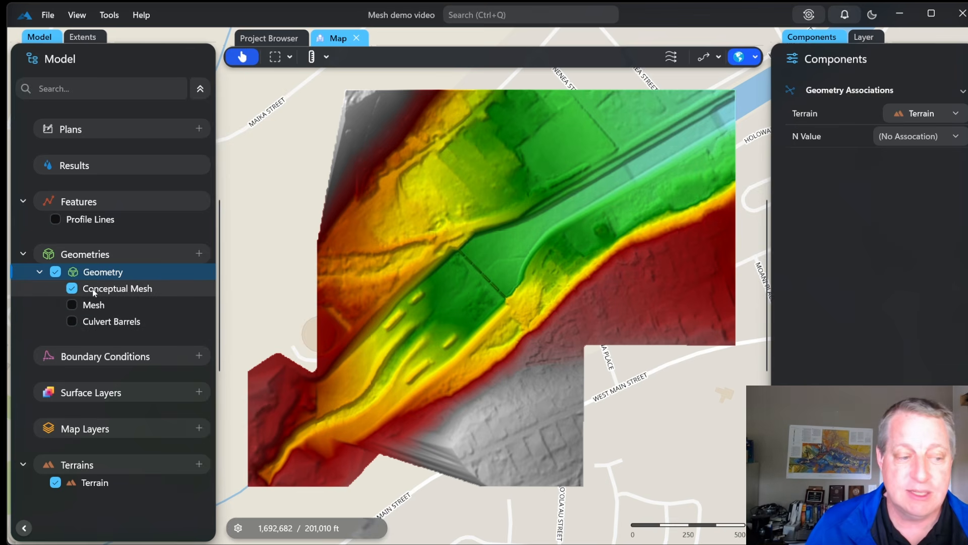
{"action": "left_click", "coordinate": [98, 290]}
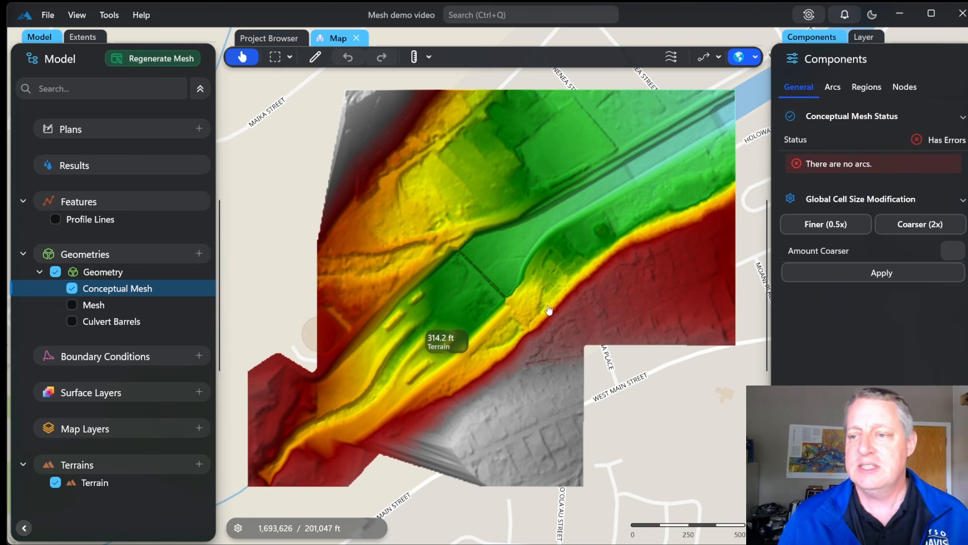
{"action": "scroll", "coordinate": [605, 207], "scroll_direction": "up", "scroll_amount": 5}
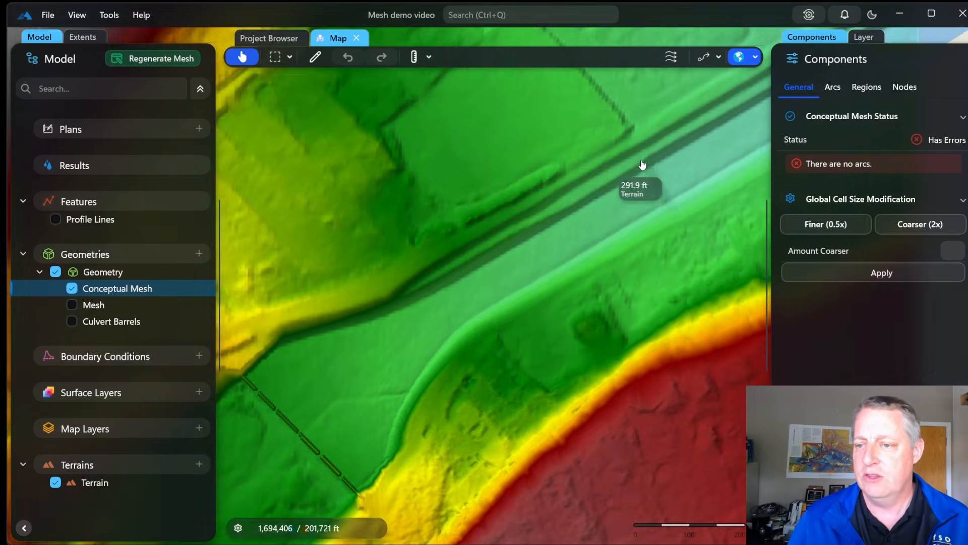
{"action": "scroll", "coordinate": [481, 248], "scroll_direction": "up", "scroll_amount": 3}
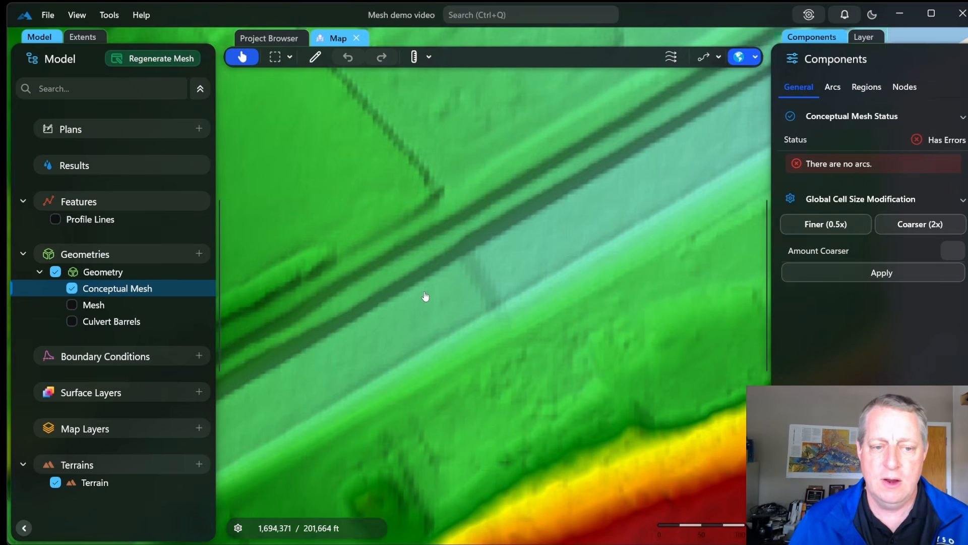
{"action": "left_click", "coordinate": [316, 58]}
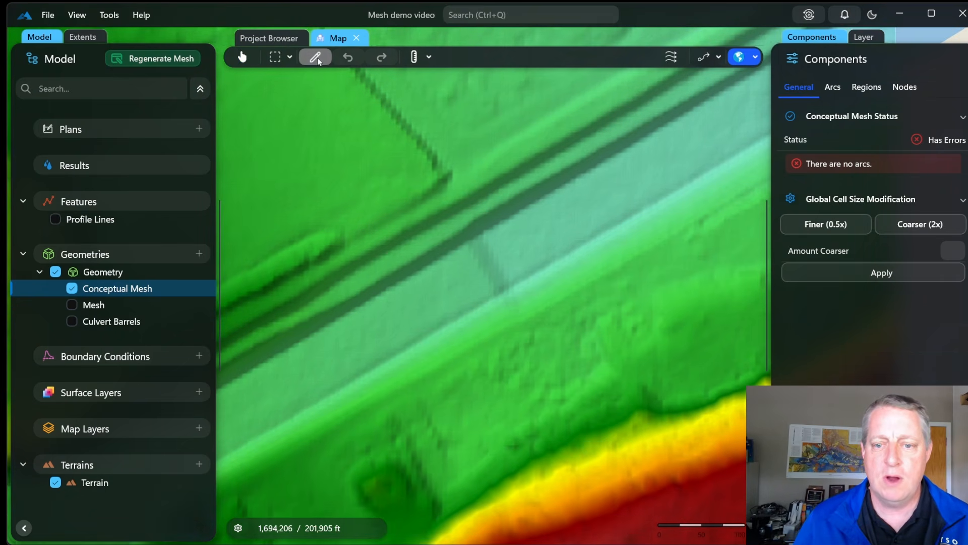
Draw four connected arcs (Arc 0–Arc 3) enclosing the channel as a closed rectangle
{"action": "left_click", "coordinate": [276, 293]}
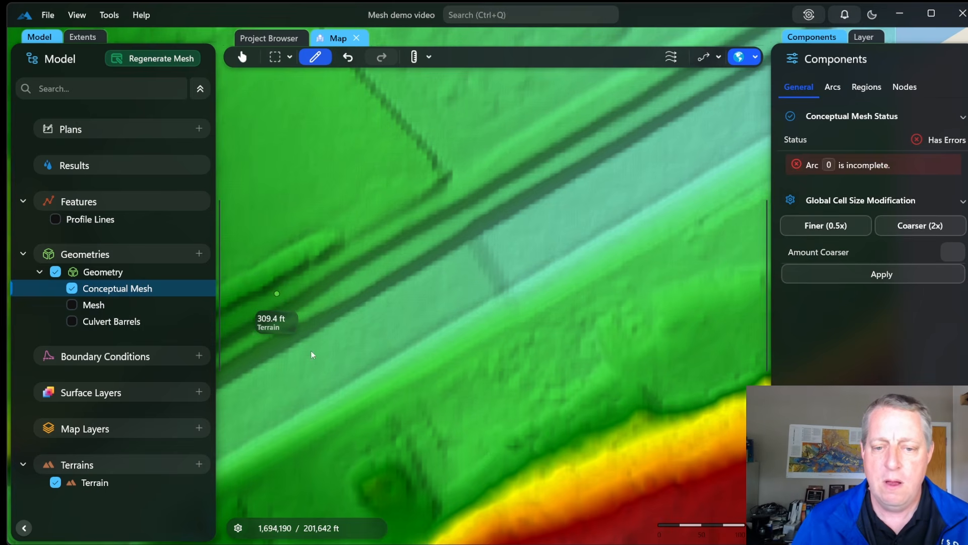
{"action": "double_click", "coordinate": [343, 427]}
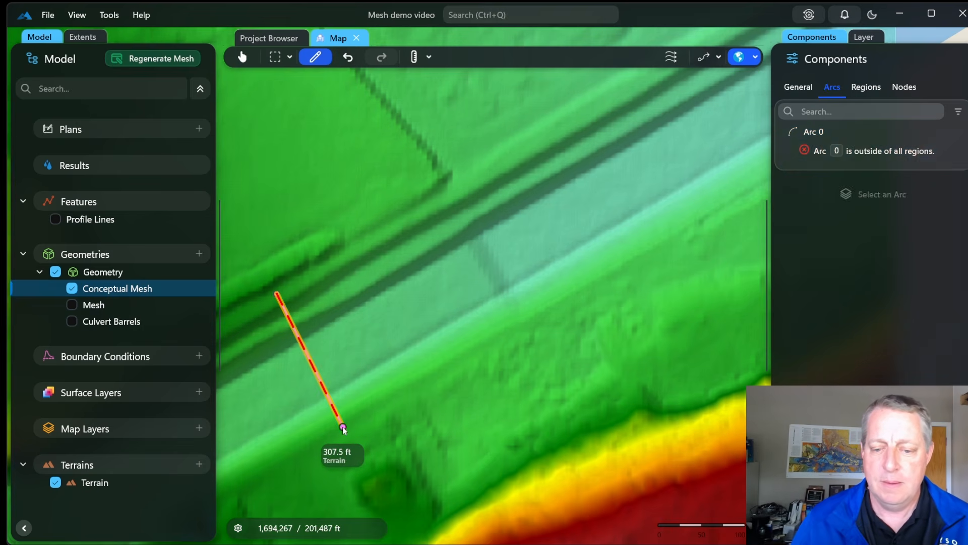
{"action": "left_click", "coordinate": [343, 427]}
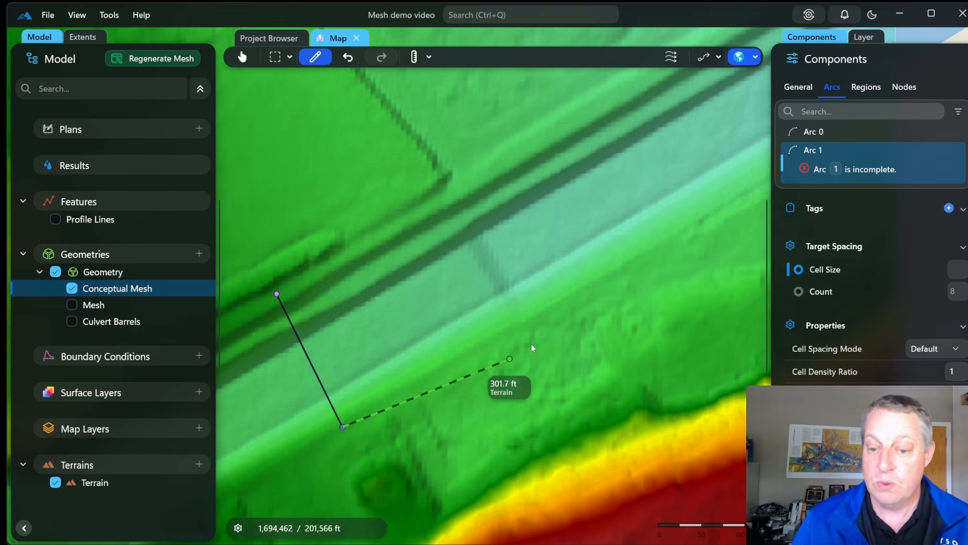
{"action": "double_click", "coordinate": [748, 214]}
{"action": "left_click", "coordinate": [749, 214]}
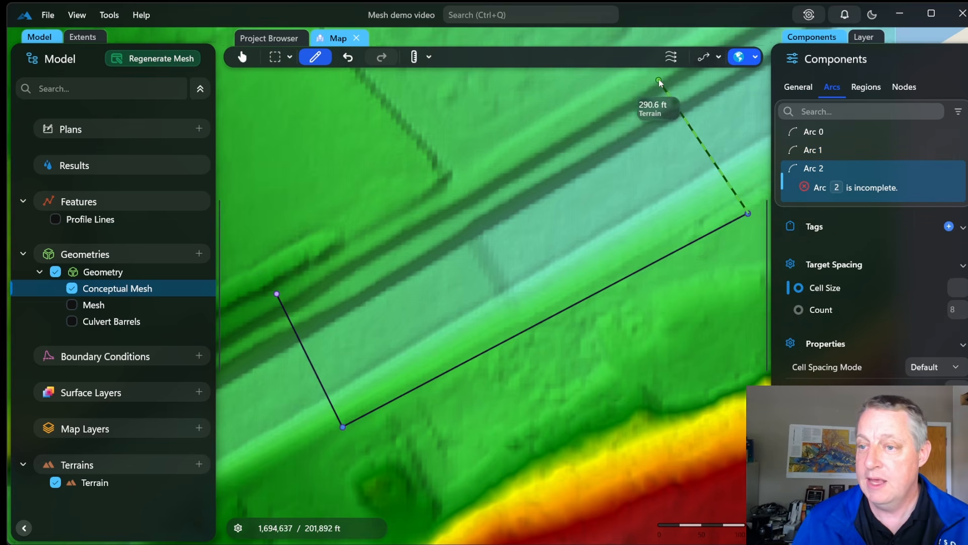
{"action": "double_click", "coordinate": [662, 84]}
{"action": "left_click", "coordinate": [662, 84]}
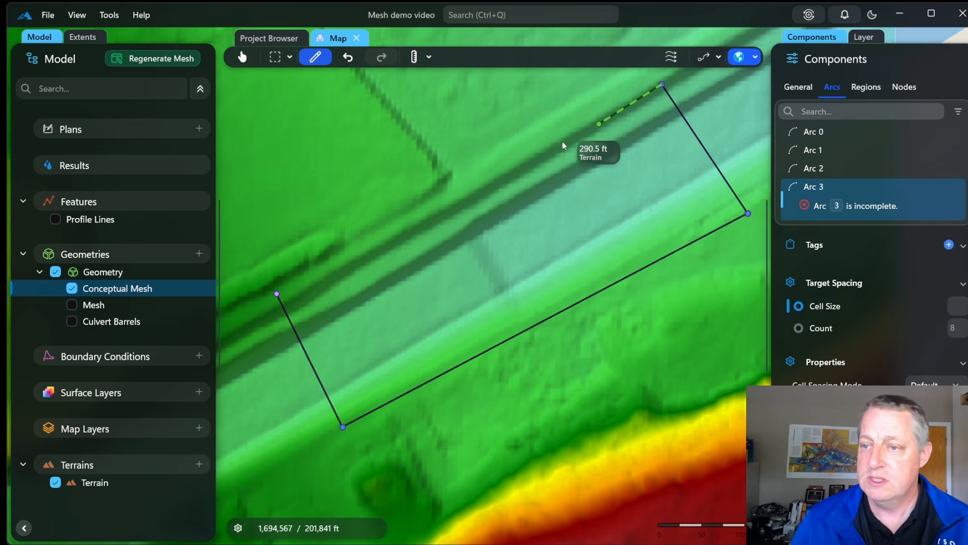
{"action": "double_click", "coordinate": [277, 294]}
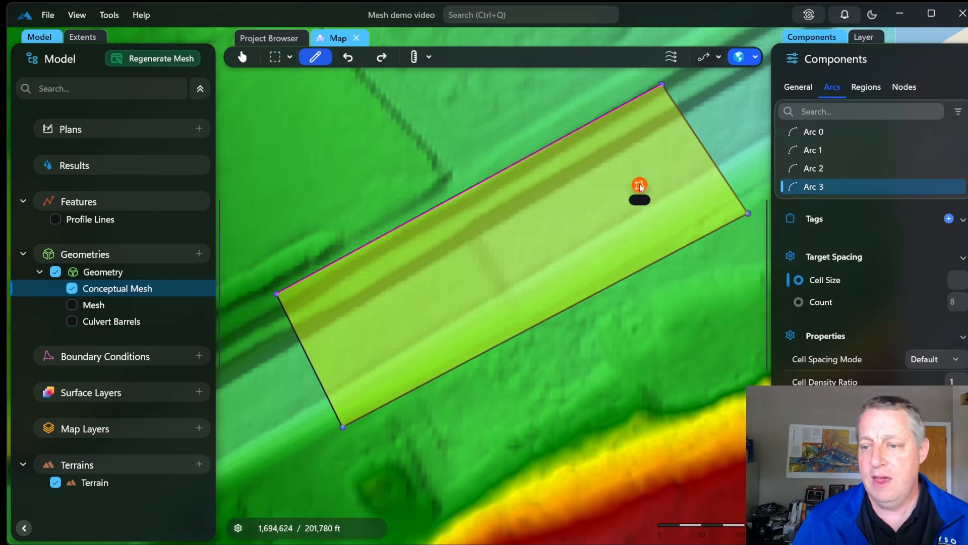
{"action": "left_click", "coordinate": [639, 186]}
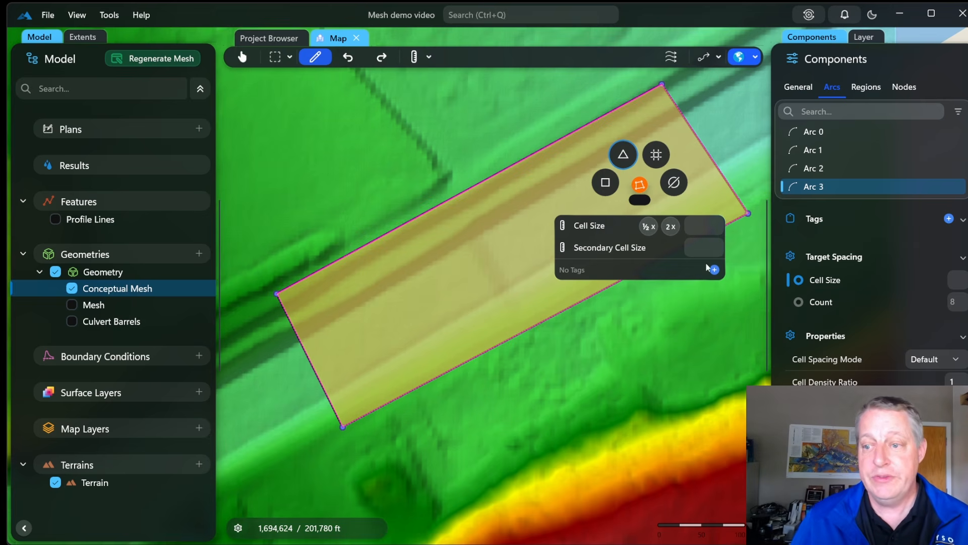
Give the channel region a cell size of 20 and regenerate its triangular mesh
{"action": "left_click", "coordinate": [699, 225]}
{"action": "type", "text": "20"}
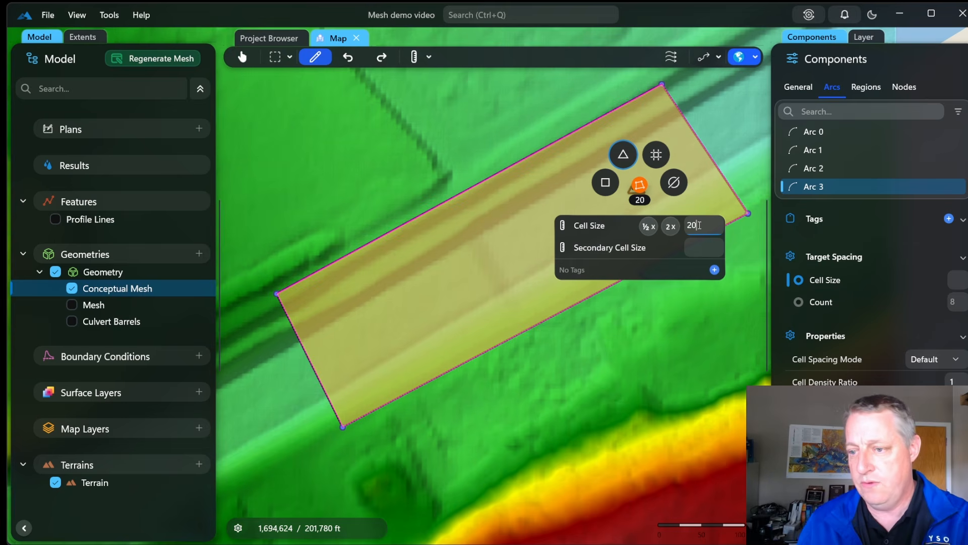
{"action": "key", "text": "Return"}
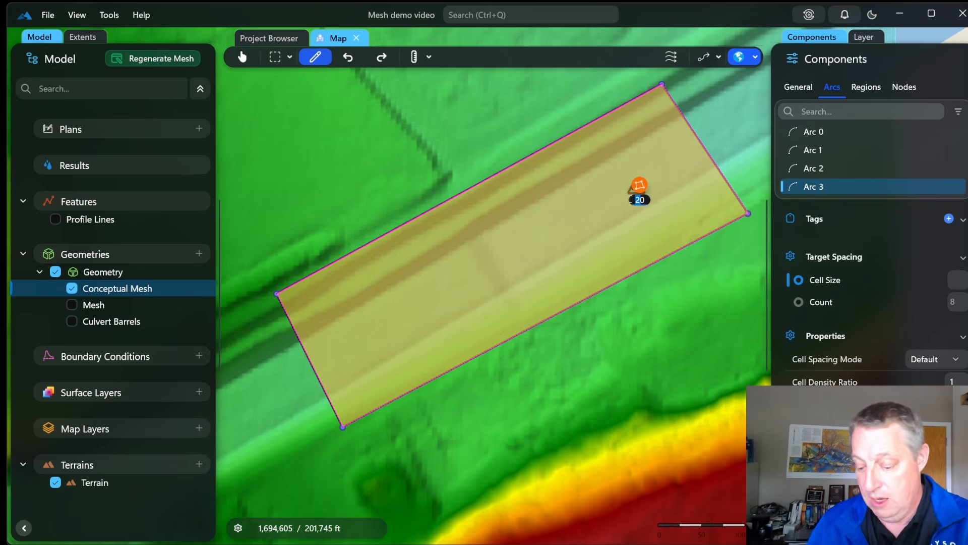
{"action": "left_click", "coordinate": [636, 198]}
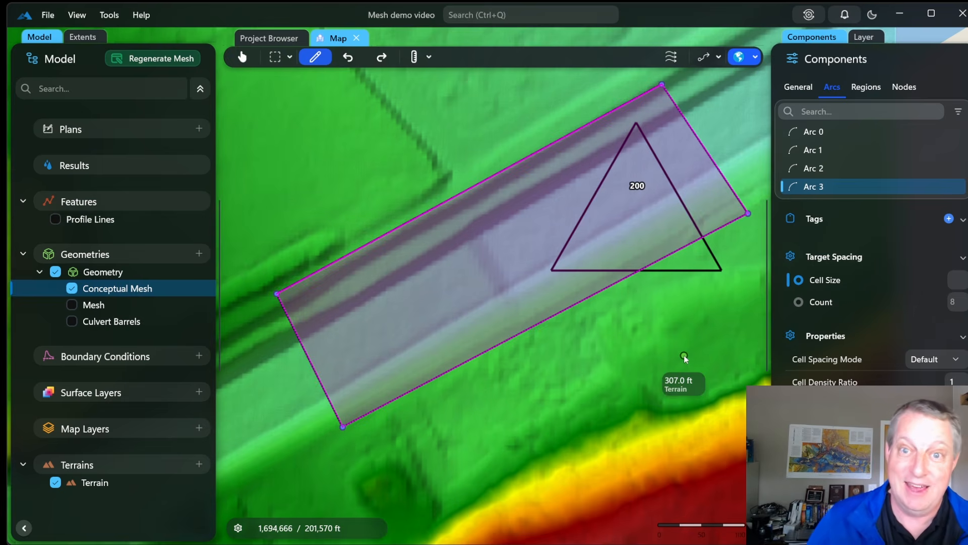
{"action": "left_click", "coordinate": [643, 198]}
{"action": "left_click", "coordinate": [162, 59]}
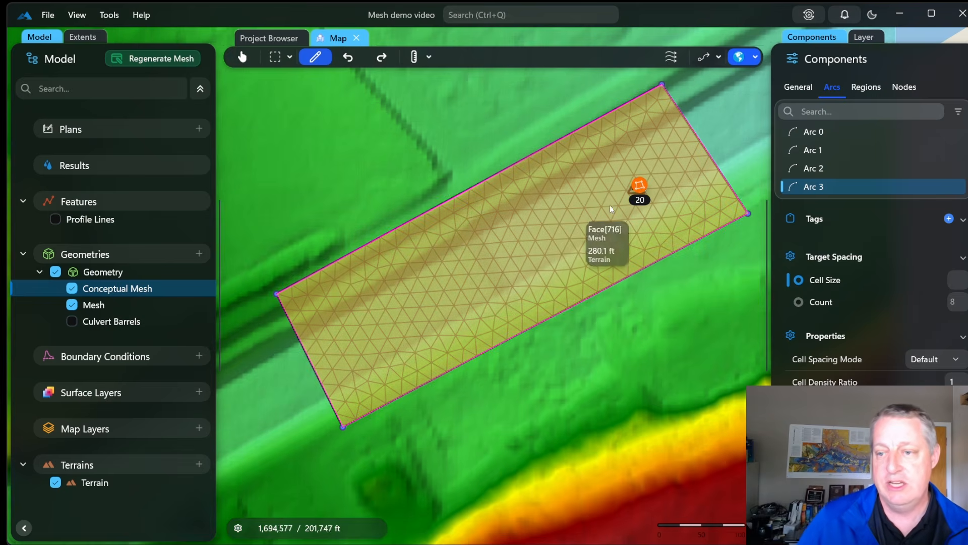
{"action": "left_click", "coordinate": [640, 187]}
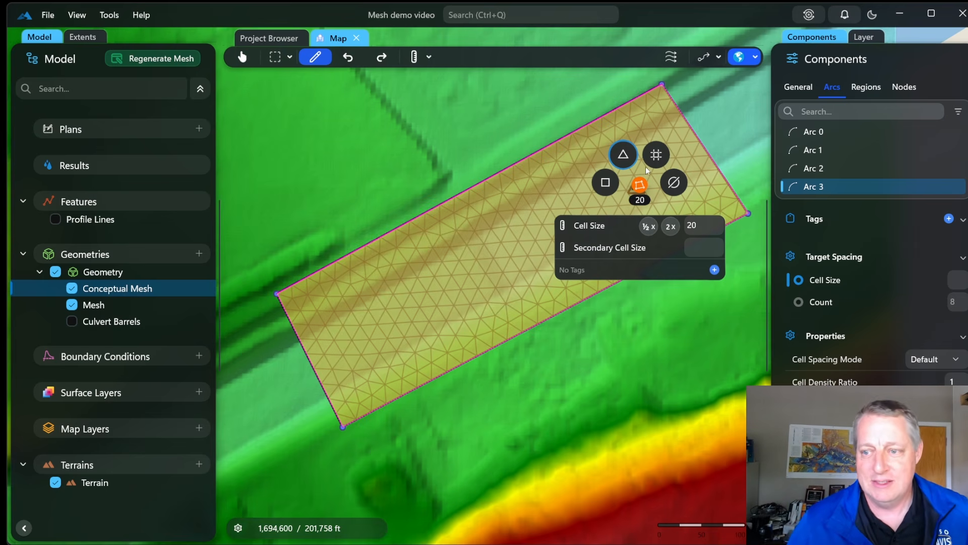
Switch the channel region to a Cartesian grid, regenerate it, and show its properties
{"action": "left_click", "coordinate": [657, 157]}
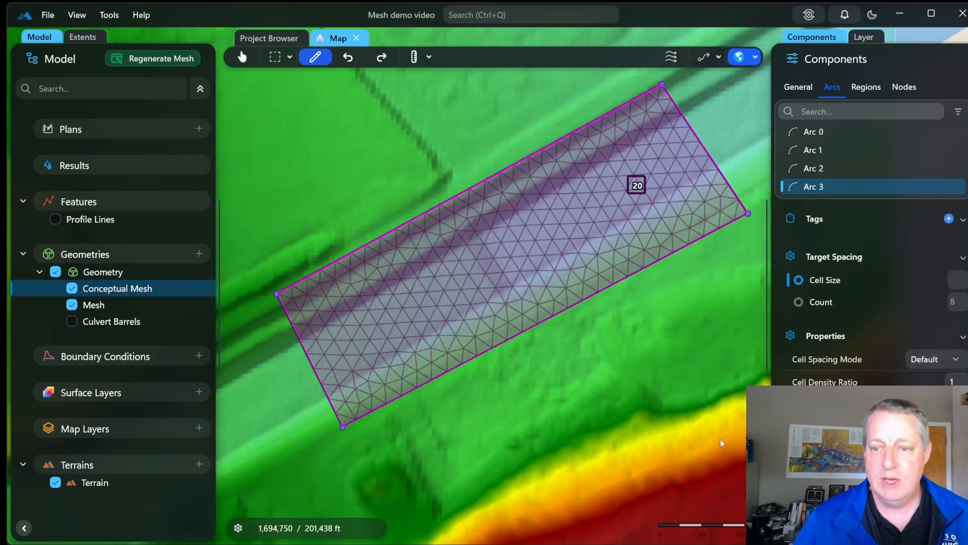
{"action": "left_click", "coordinate": [168, 64]}
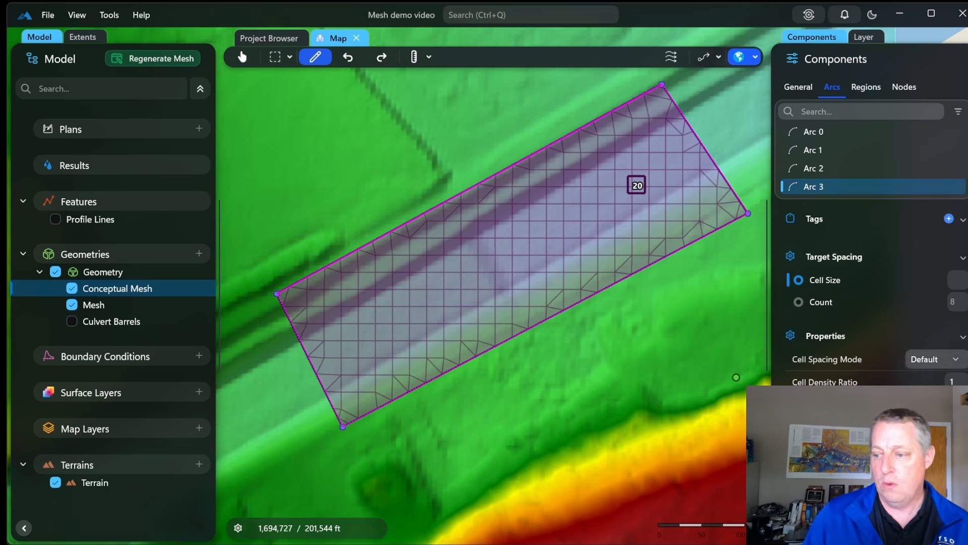
{"action": "left_click", "coordinate": [864, 90]}
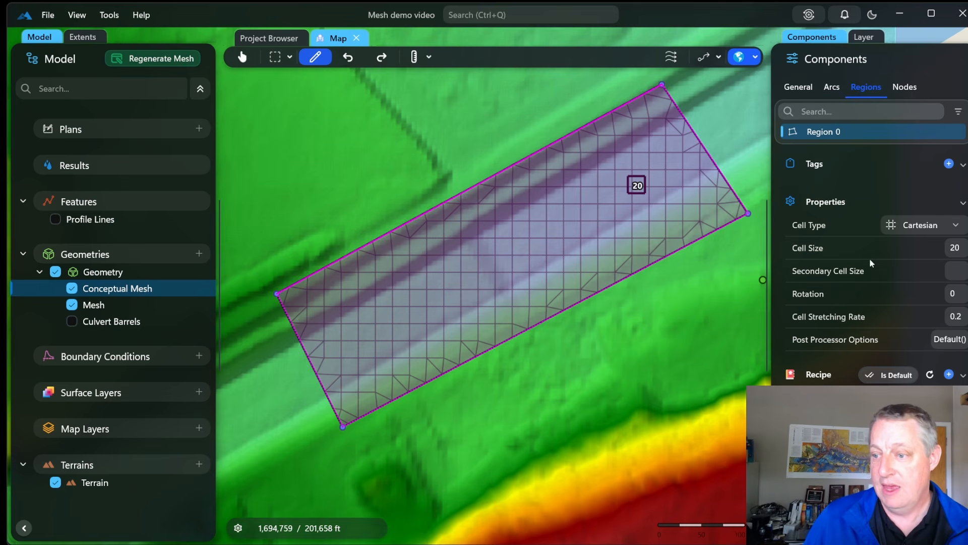
Set the grid rotation to 28 degrees and regenerate the channel mesh
{"action": "left_click", "coordinate": [959, 296]}
{"action": "type", "text": "28"}
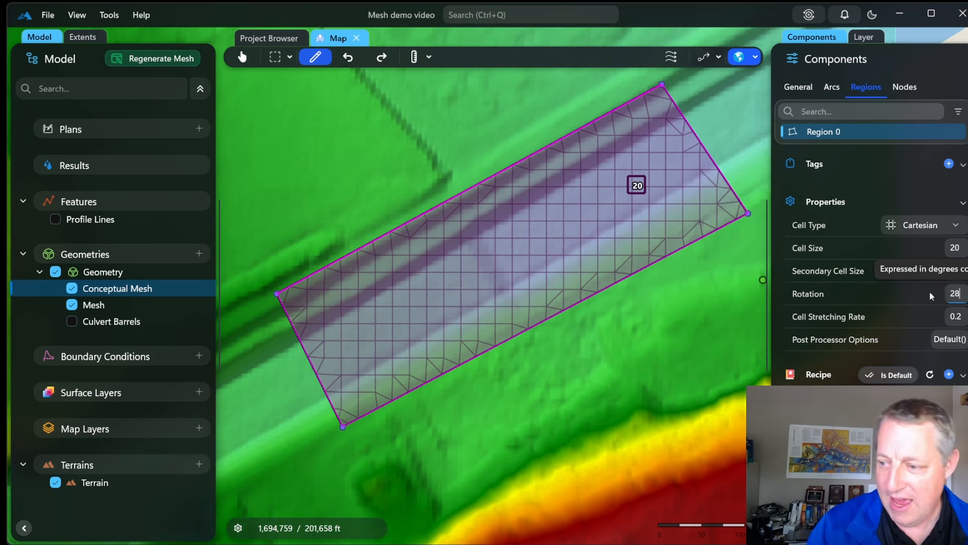
{"action": "left_click", "coordinate": [673, 323]}
{"action": "left_click", "coordinate": [163, 61]}
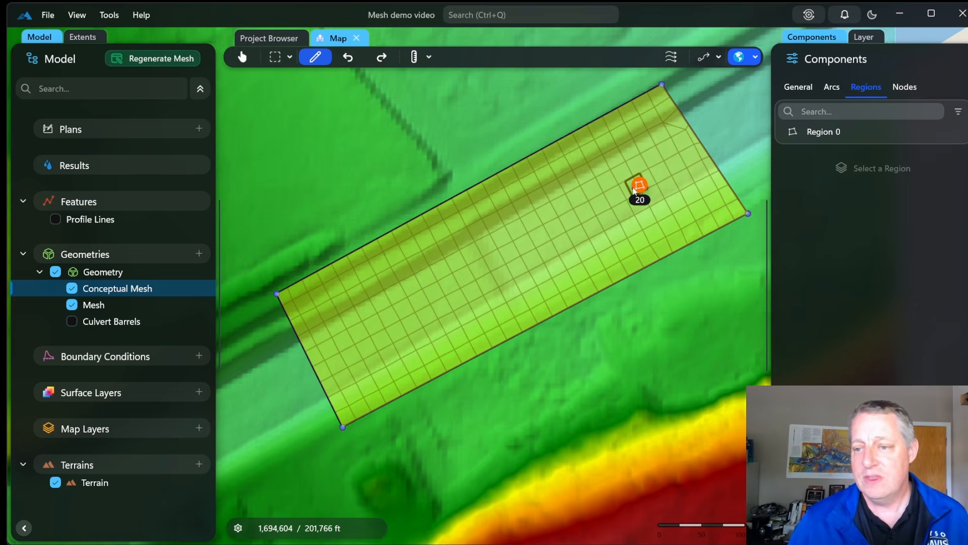
Set cell size 60 and secondary cell size 20, then regenerate the channel mesh
{"action": "left_click", "coordinate": [639, 186]}
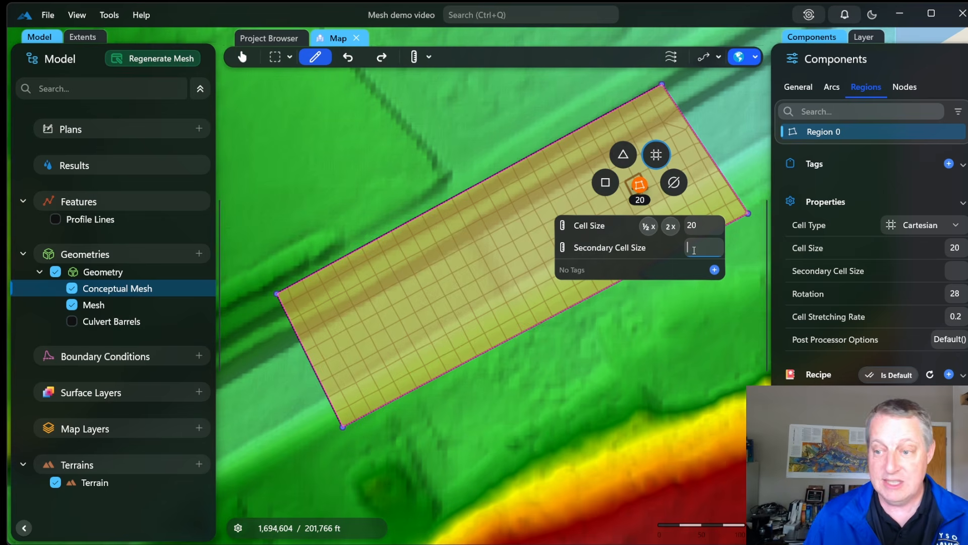
{"action": "type", "text": "20"}
{"action": "left_click", "coordinate": [692, 227]}
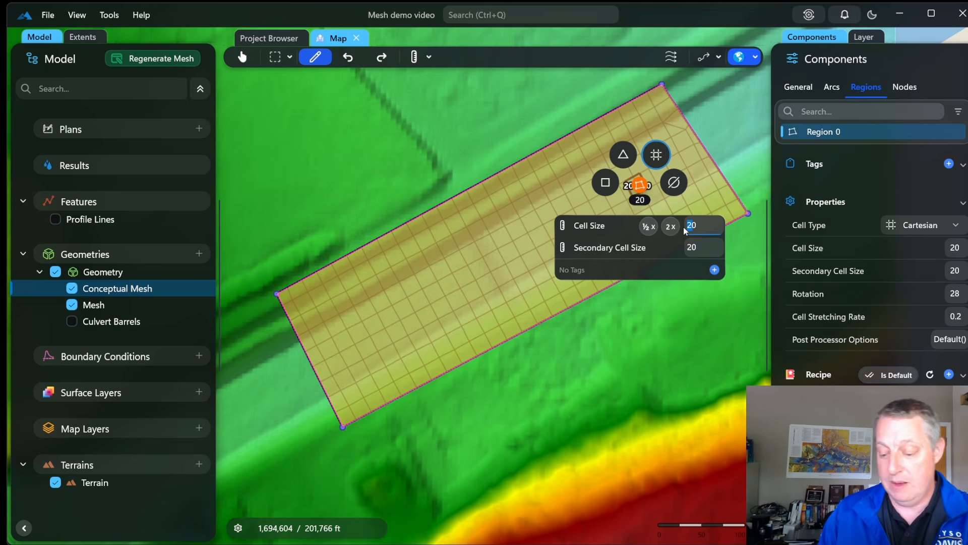
{"action": "type", "text": "60"}
{"action": "key", "text": "Return"}
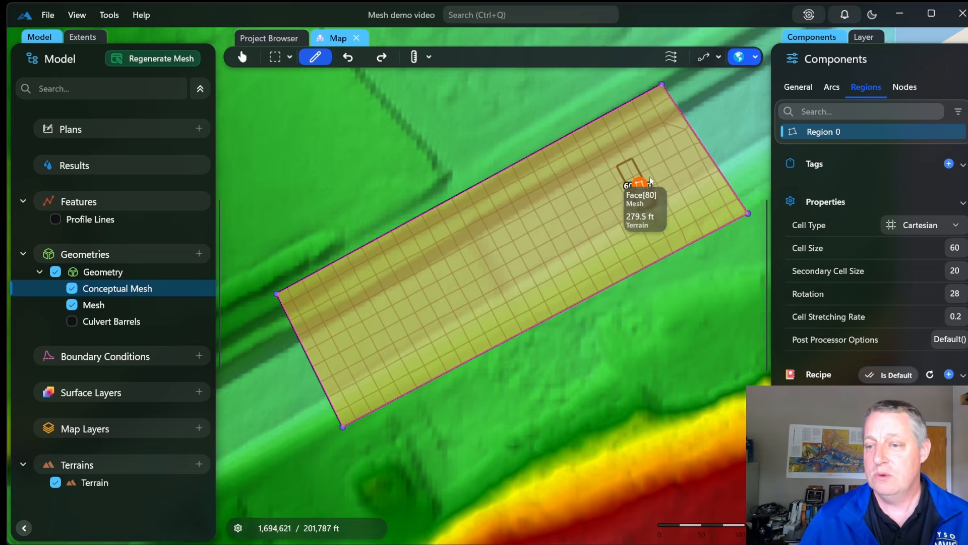
{"action": "left_click", "coordinate": [151, 59]}
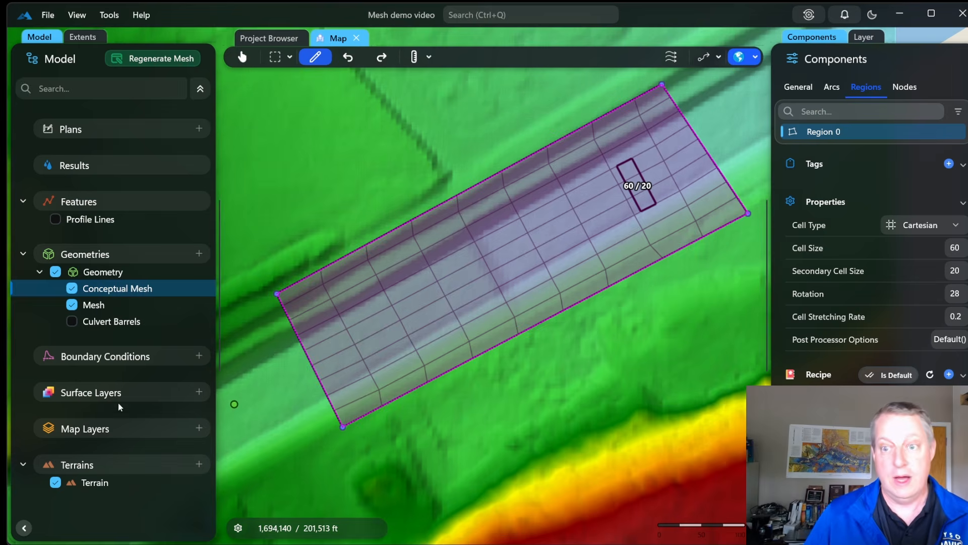
{"action": "scroll", "coordinate": [640, 240], "scroll_direction": "up", "scroll_amount": 2}
Switch the channel region's cell type to Quad
{"action": "left_click", "coordinate": [638, 184]}
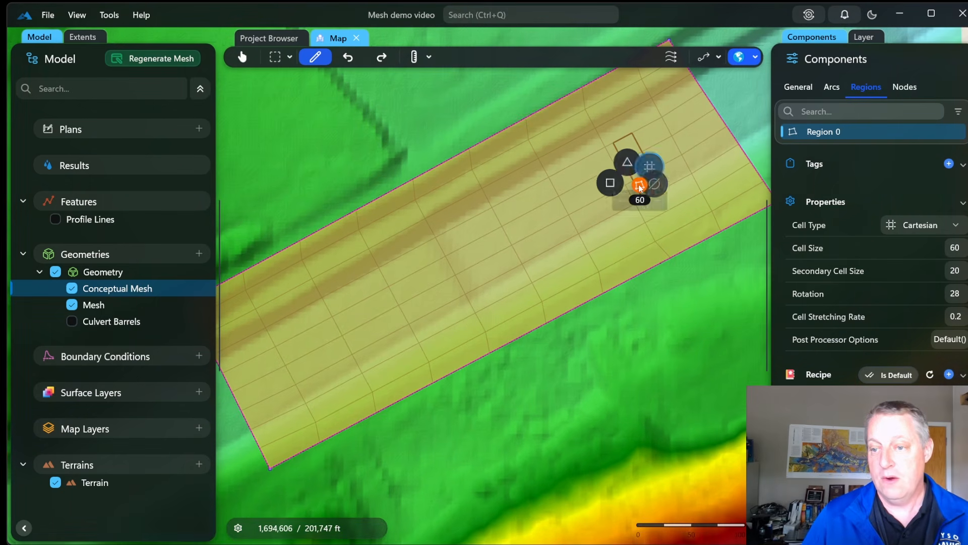
{"action": "left_click", "coordinate": [603, 185]}
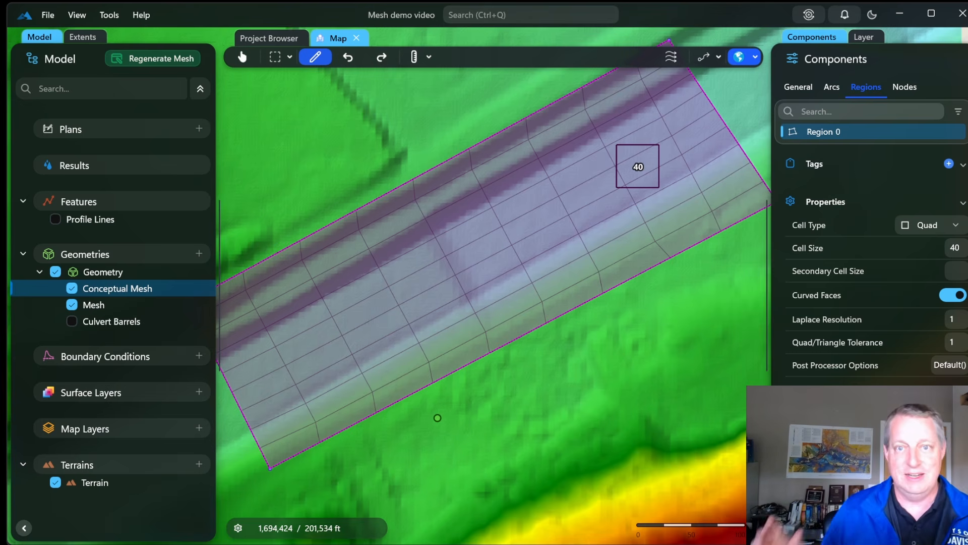
{"action": "scroll", "coordinate": [473, 239], "scroll_direction": "up", "scroll_amount": 2}
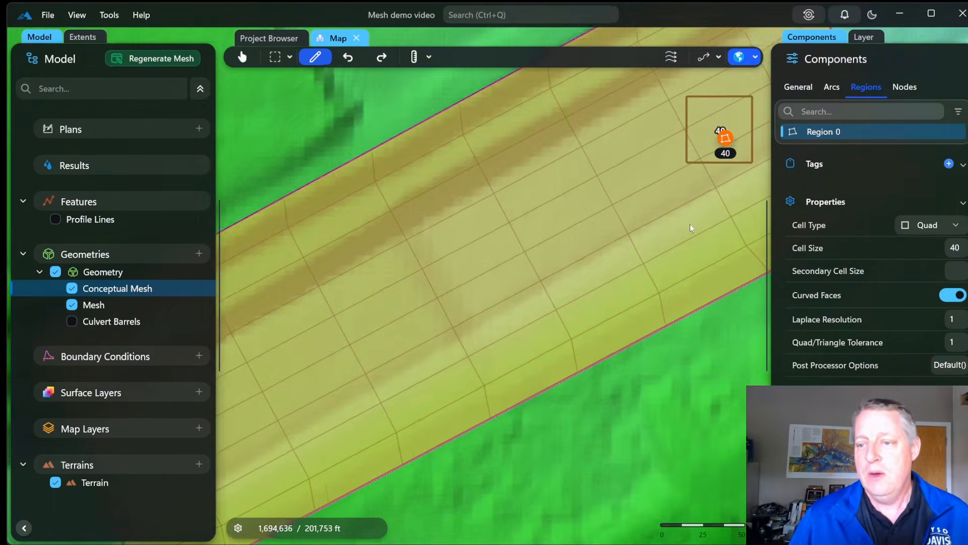
{"action": "scroll", "coordinate": [650, 235], "scroll_direction": "down", "scroll_amount": 4}
{"action": "scroll", "coordinate": [649, 234], "scroll_direction": "up", "scroll_amount": 1}
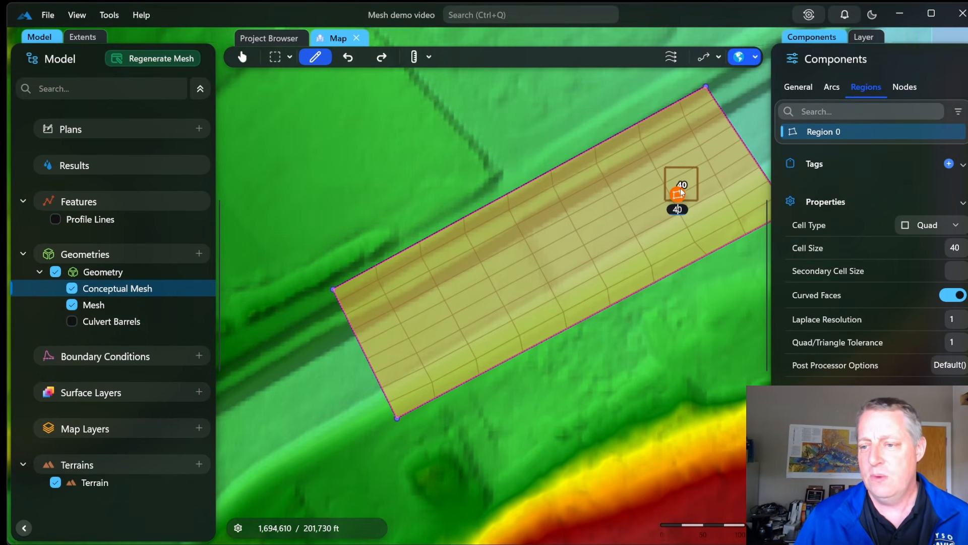
Set the quad region's cell size to 60 and secondary cell size to 20
{"action": "left_click", "coordinate": [677, 193]}
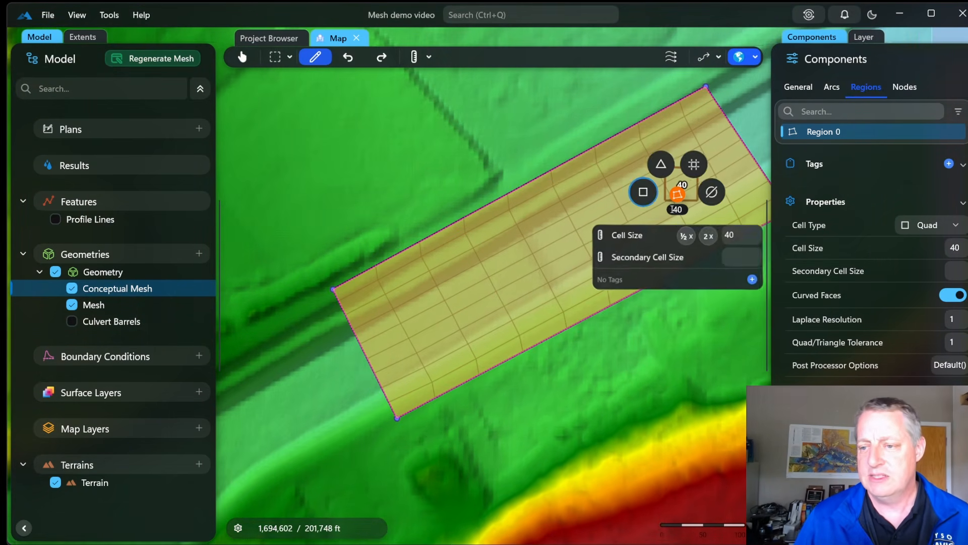
{"action": "left_click", "coordinate": [729, 233]}
{"action": "type", "text": "60"}
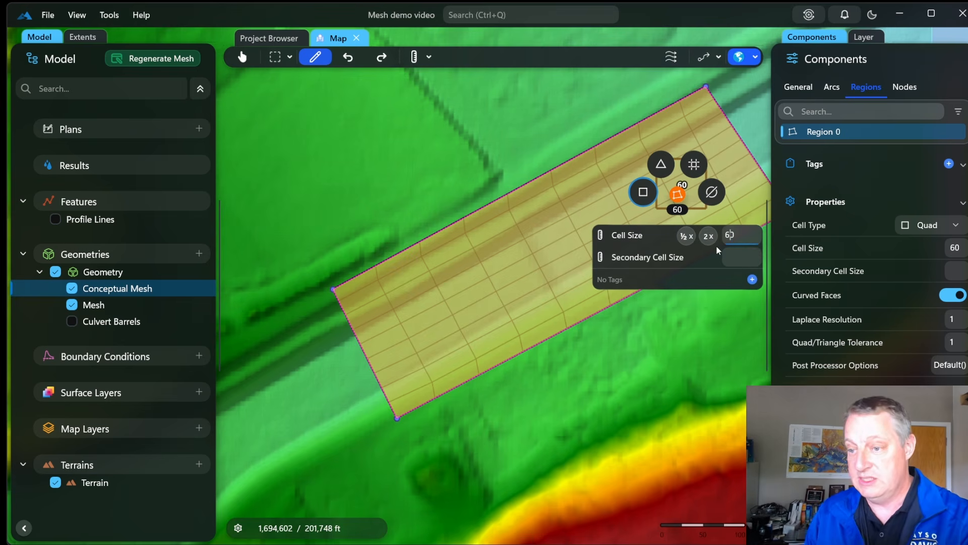
{"action": "left_click", "coordinate": [736, 253]}
{"action": "type", "text": "20"}
{"action": "key", "text": "Return"}
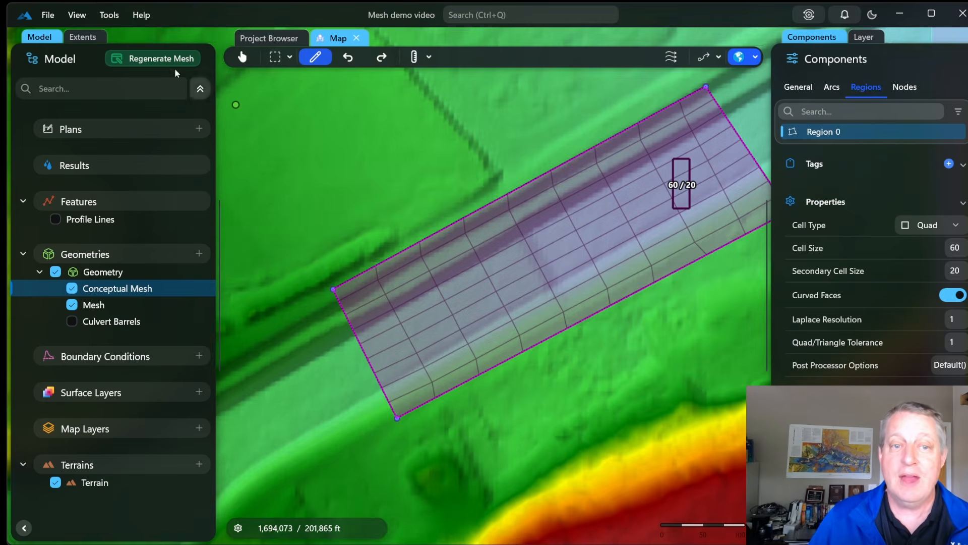
Regenerate the quad mesh, nudge the region's right corner node, and regenerate again
{"action": "left_click", "coordinate": [138, 60]}
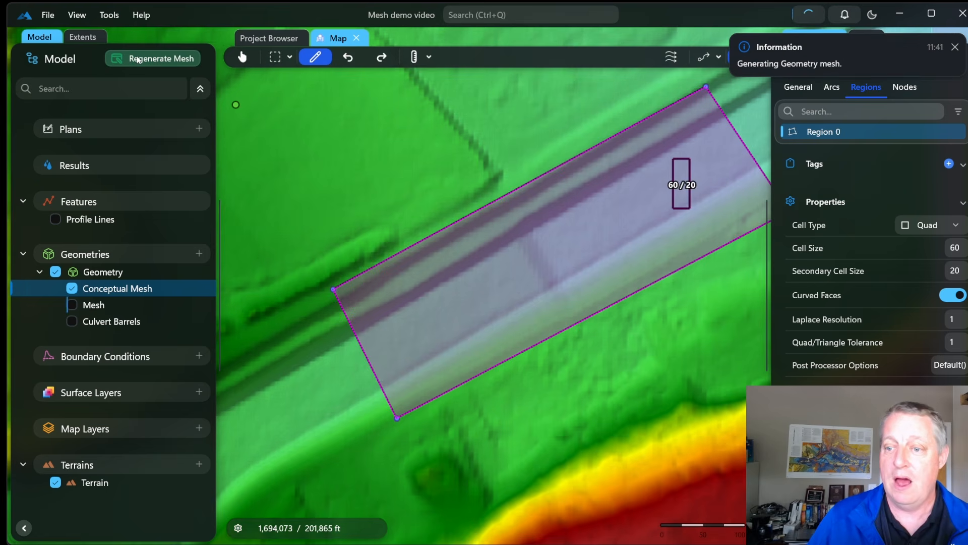
{"action": "scroll", "coordinate": [560, 424], "scroll_direction": "down", "scroll_amount": 1}
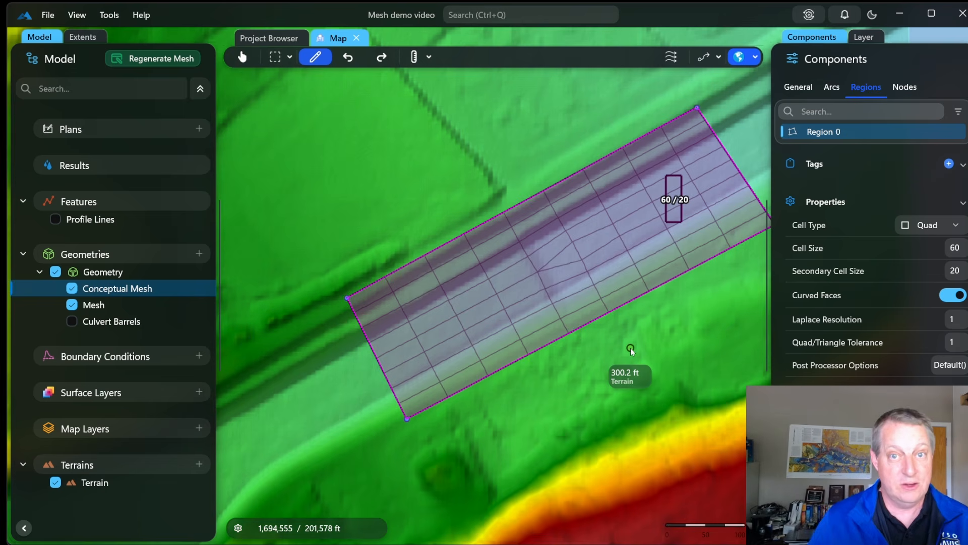
{"action": "left_click_drag", "start_coordinate": [631, 348], "coordinate": [543, 367]}
{"action": "left_click_drag", "start_coordinate": [682, 250], "coordinate": [664, 247]}
{"action": "scroll", "coordinate": [322, 76], "scroll_direction": "up", "scroll_amount": 1}
{"action": "left_click", "coordinate": [143, 59]}
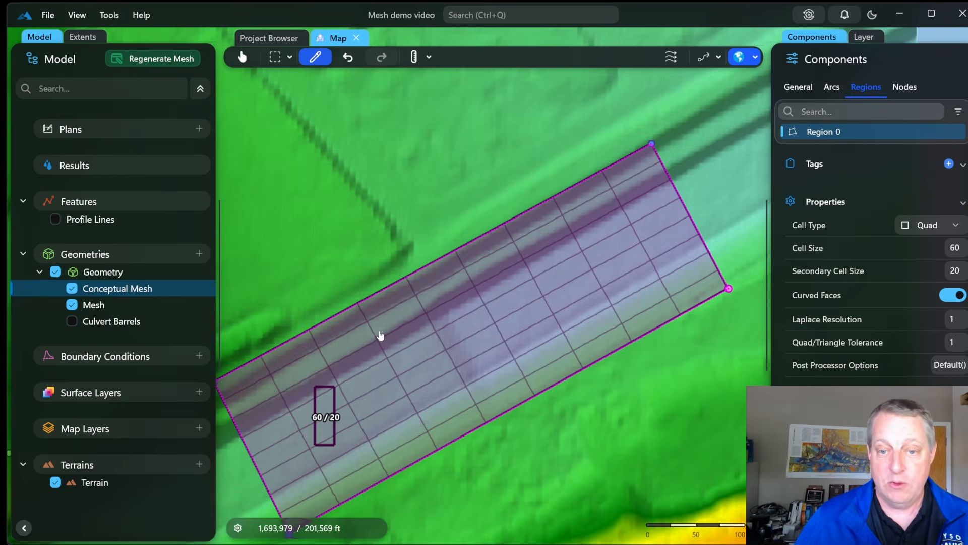
Extend the region's lower-left and upper-left corners along the channel and regenerate the mesh
{"action": "scroll", "coordinate": [419, 325], "scroll_direction": "down", "scroll_amount": 5}
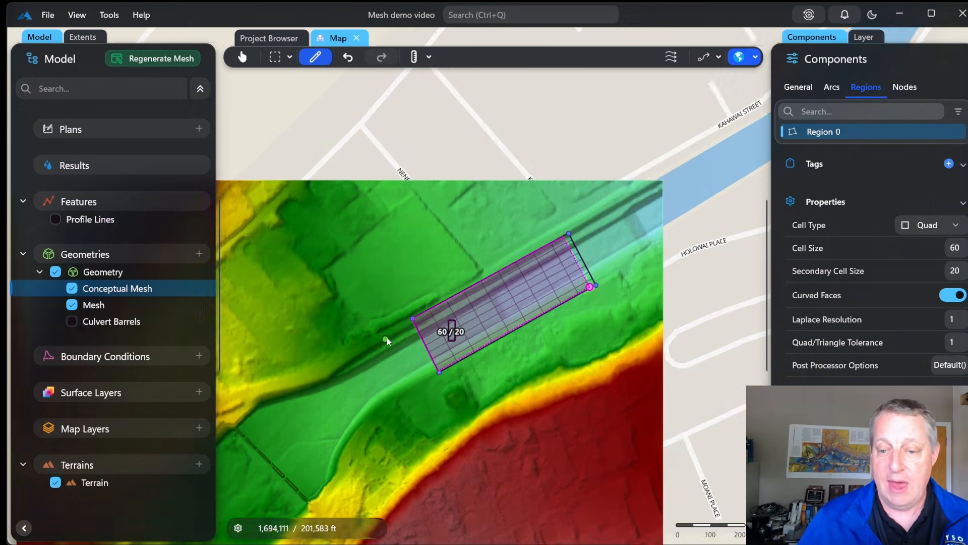
{"action": "scroll", "coordinate": [386, 339], "scroll_direction": "down", "scroll_amount": 1}
{"action": "left_click_drag", "start_coordinate": [433, 370], "coordinate": [386, 397]}
{"action": "left_click_drag", "start_coordinate": [409, 322], "coordinate": [354, 352]}
{"action": "left_click", "coordinate": [173, 59]}
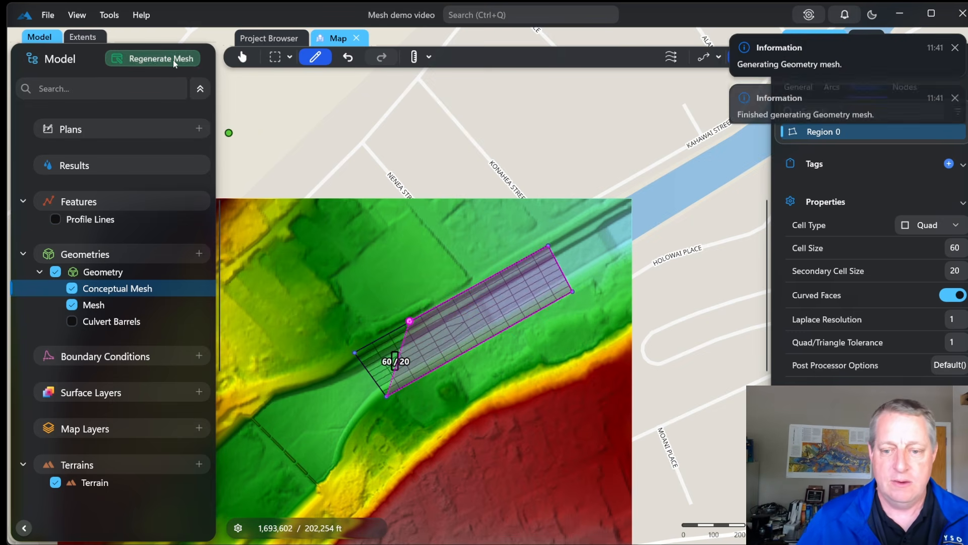
Pan and zoom the map to bring the neighbouring floodplain into view
{"action": "scroll", "coordinate": [327, 308], "scroll_direction": "up", "scroll_amount": 2}
{"action": "left_click_drag", "start_coordinate": [327, 308], "coordinate": [259, 191]}
{"action": "scroll", "coordinate": [307, 307], "scroll_direction": "down", "scroll_amount": 3}
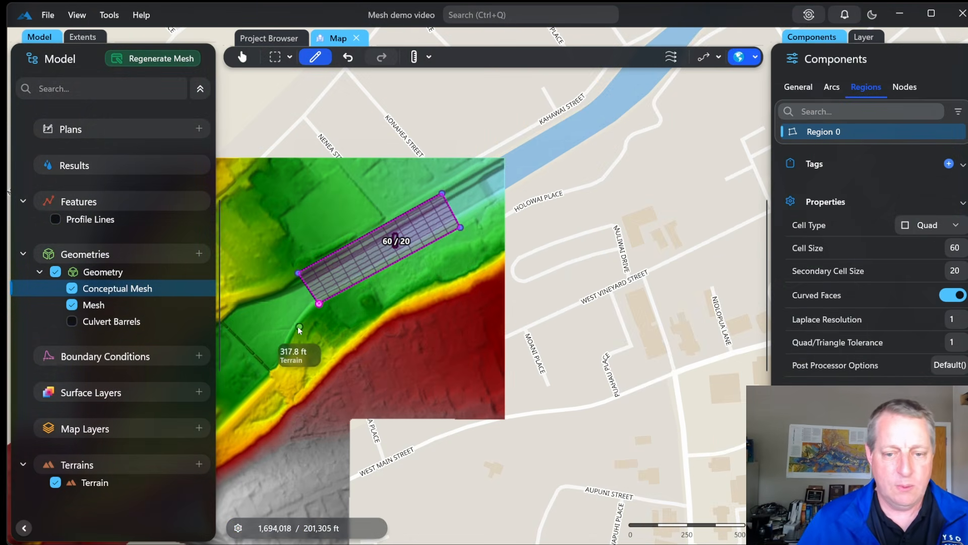
{"action": "left_click_drag", "start_coordinate": [314, 322], "coordinate": [495, 275]}
{"action": "scroll", "coordinate": [495, 275], "scroll_direction": "up", "scroll_amount": 4}
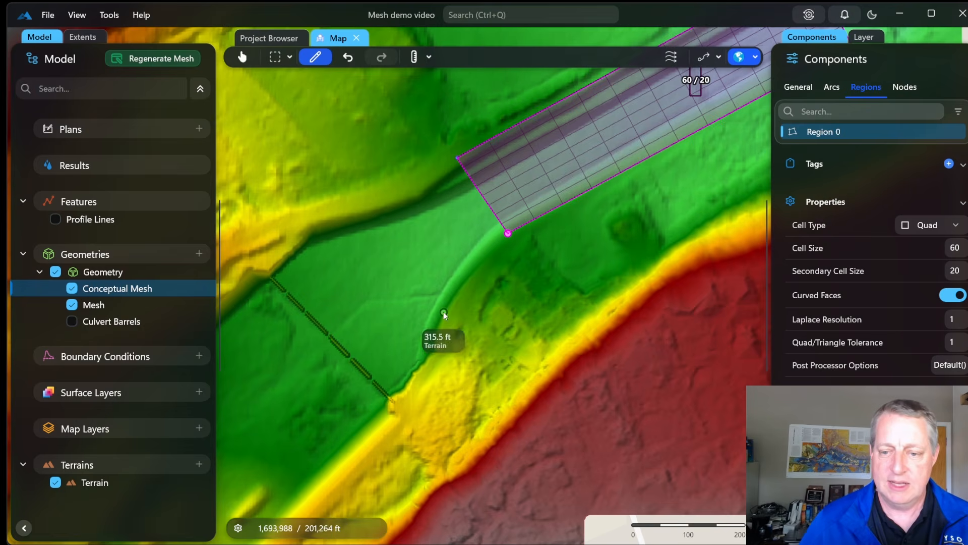
Draw Arc 4 along the channel bank from the region corner to the lower corner node
{"action": "left_click", "coordinate": [635, 207]}
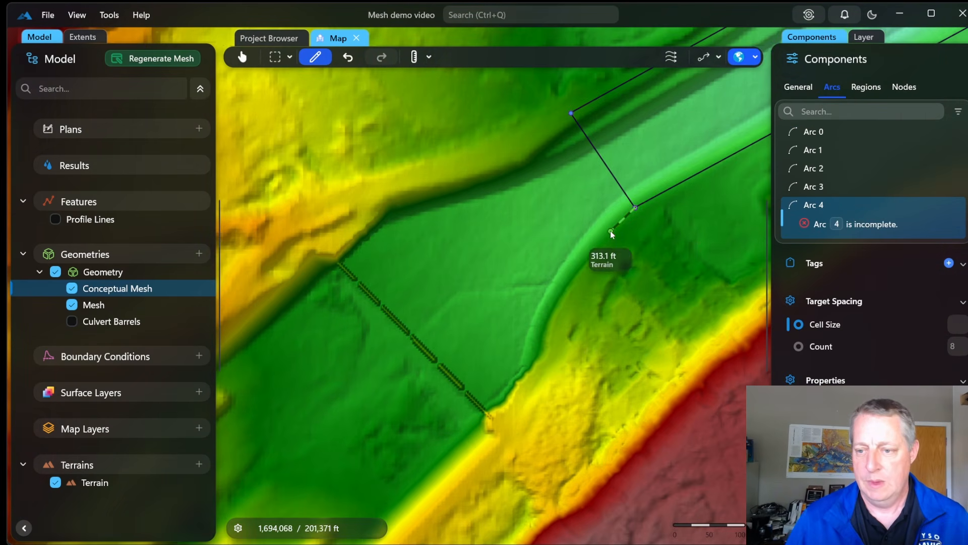
{"action": "left_click", "coordinate": [610, 231]}
{"action": "left_click", "coordinate": [577, 271]}
{"action": "left_click", "coordinate": [554, 312]}
{"action": "left_click", "coordinate": [549, 355]}
{"action": "left_click", "coordinate": [536, 379]}
{"action": "left_click", "coordinate": [499, 423]}
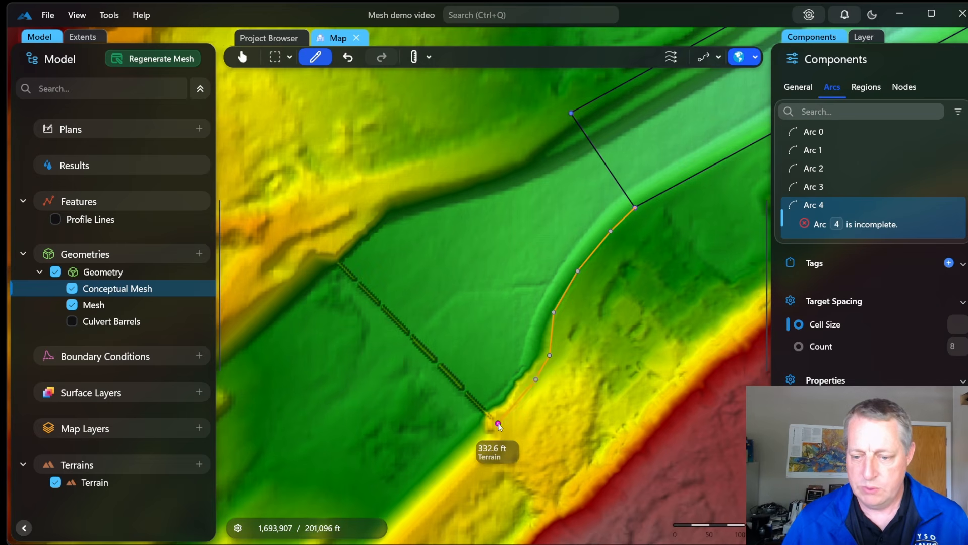
Add Arc 5 across the floodplain and trace Arc 6 along the ridge to the corner node
{"action": "left_click", "coordinate": [331, 252]}
{"action": "left_click", "coordinate": [362, 216]}
{"action": "left_click", "coordinate": [382, 195]}
{"action": "left_click", "coordinate": [419, 181]}
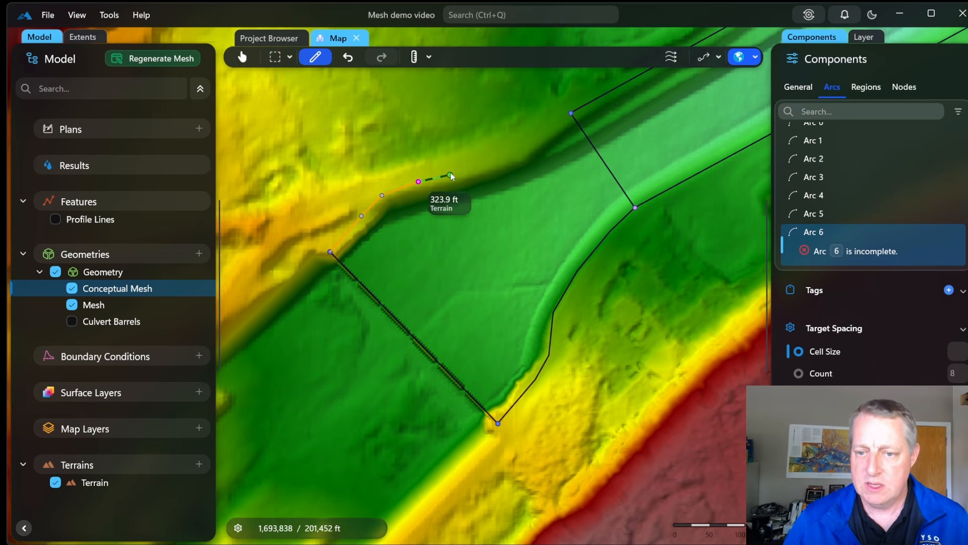
{"action": "left_click", "coordinate": [463, 167]}
{"action": "left_click", "coordinate": [516, 157]}
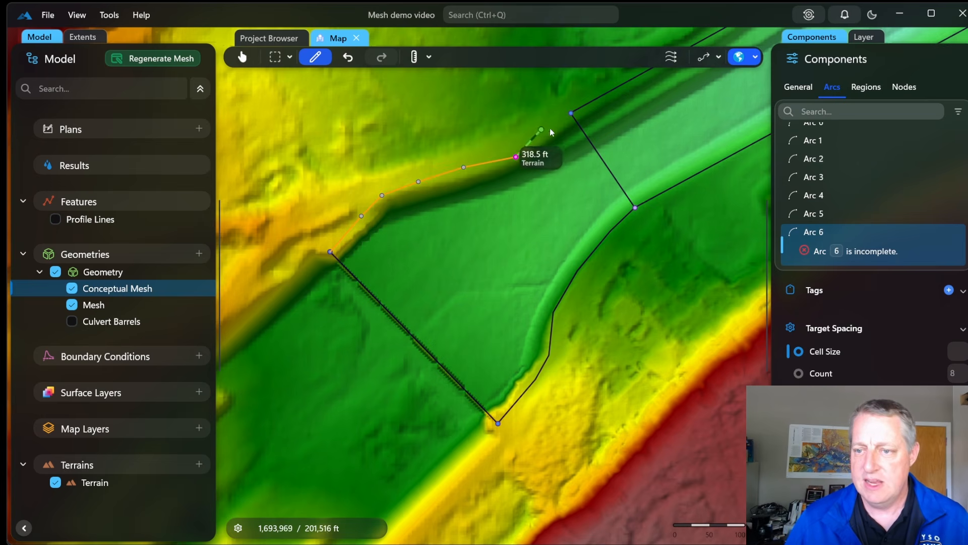
{"action": "left_click", "coordinate": [571, 113]}
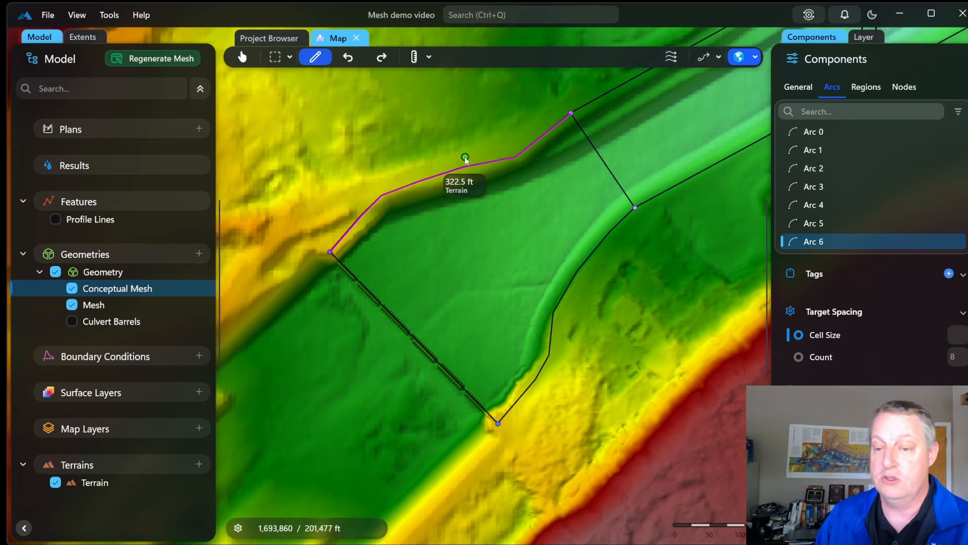
Make the new floodplain region a quad mesh with cell size 60 and secondary size 20, then regenerate
{"action": "left_click", "coordinate": [486, 256]}
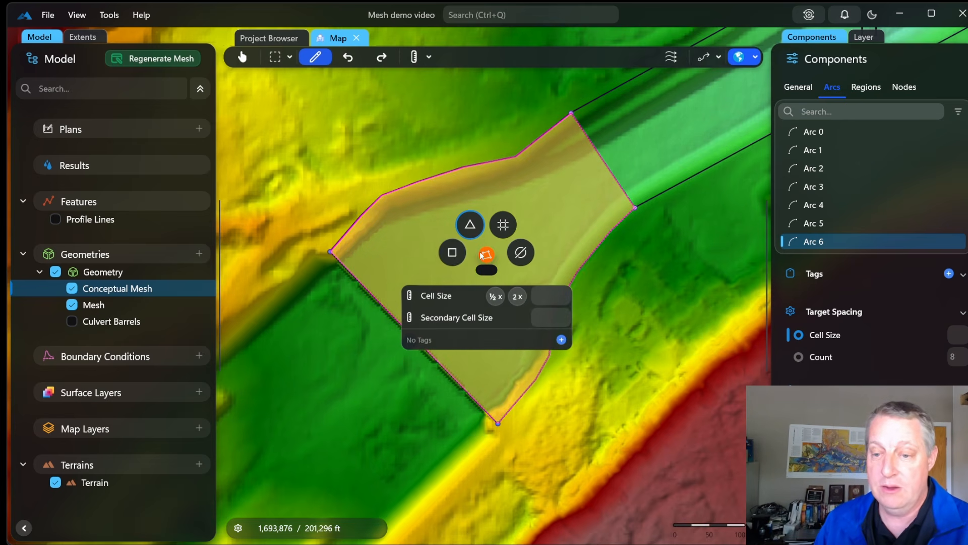
{"action": "left_click", "coordinate": [453, 252]}
{"action": "left_click", "coordinate": [548, 295]}
{"action": "type", "text": "60"}
{"action": "left_click", "coordinate": [560, 313]}
{"action": "type", "text": "20"}
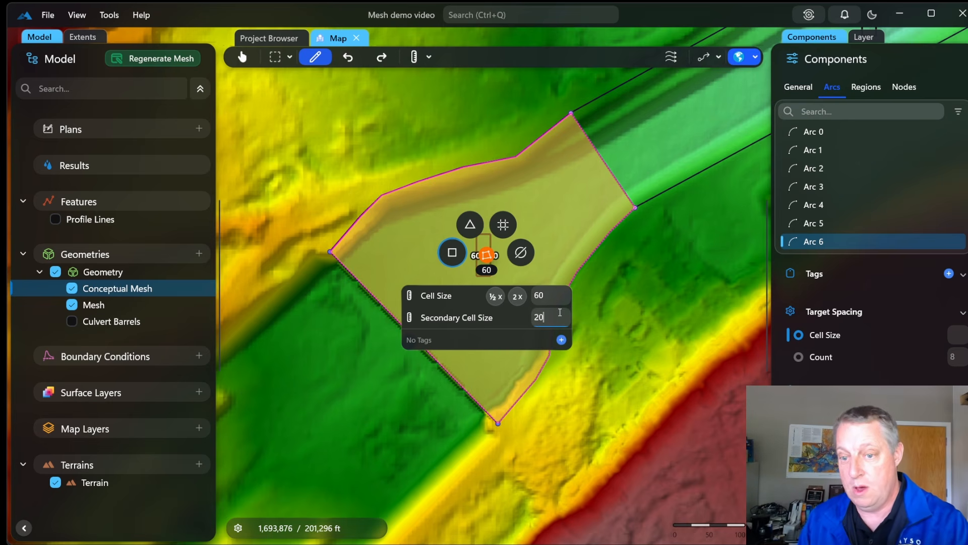
{"action": "key", "text": "Return"}
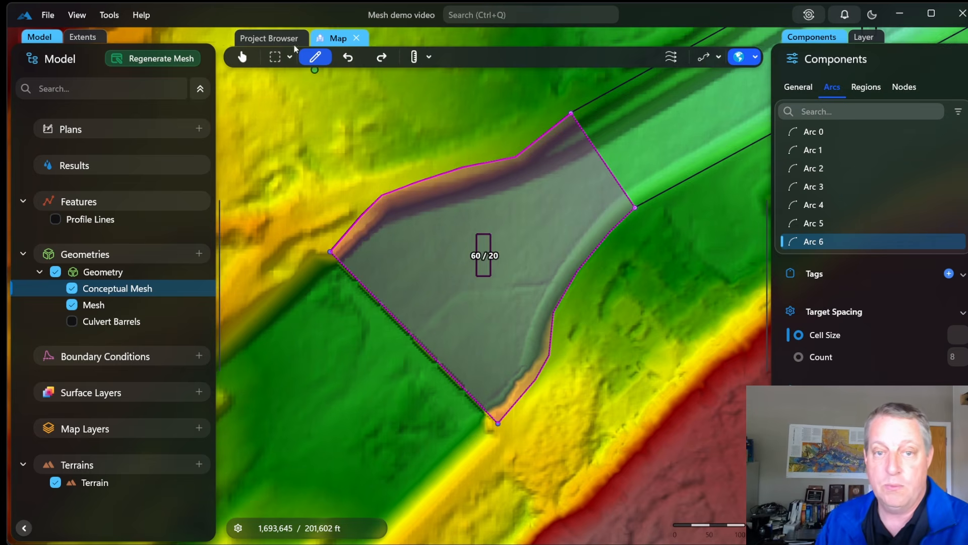
{"action": "left_click", "coordinate": [198, 59]}
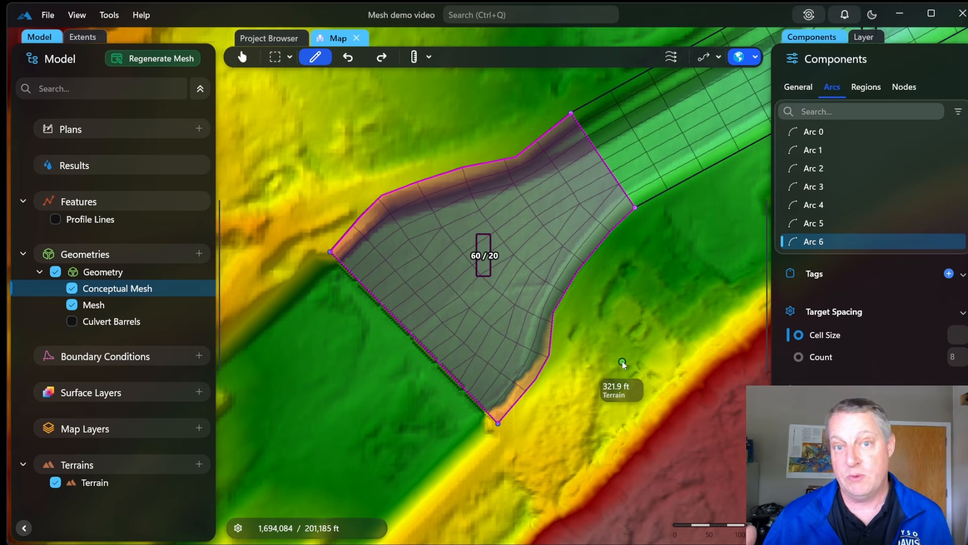
Switch the upstream cross arc's target spacing to a count of 8 and regenerate the mesh
{"action": "left_click", "coordinate": [603, 162]}
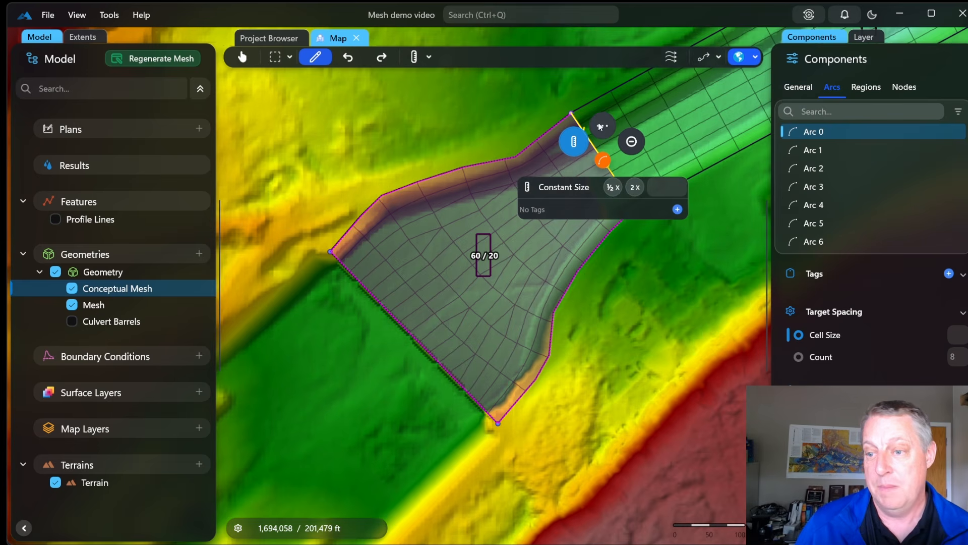
{"action": "left_click", "coordinate": [602, 127]}
{"action": "left_click", "coordinate": [674, 306]}
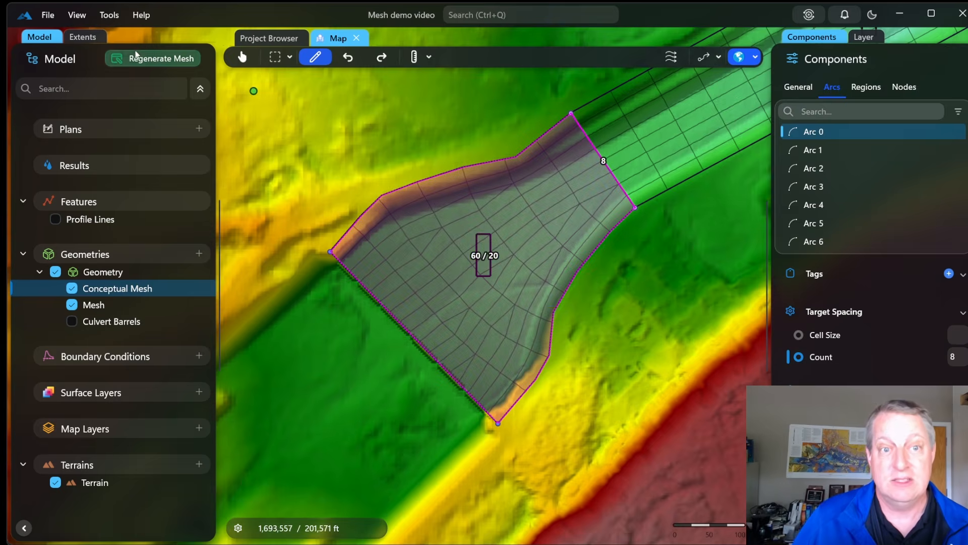
{"action": "left_click", "coordinate": [411, 341]}
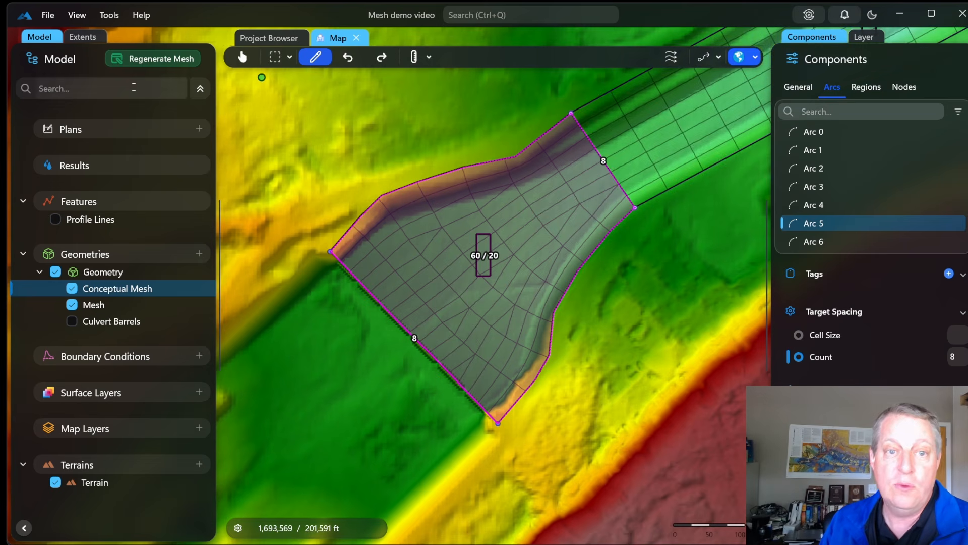
{"action": "left_click", "coordinate": [158, 60]}
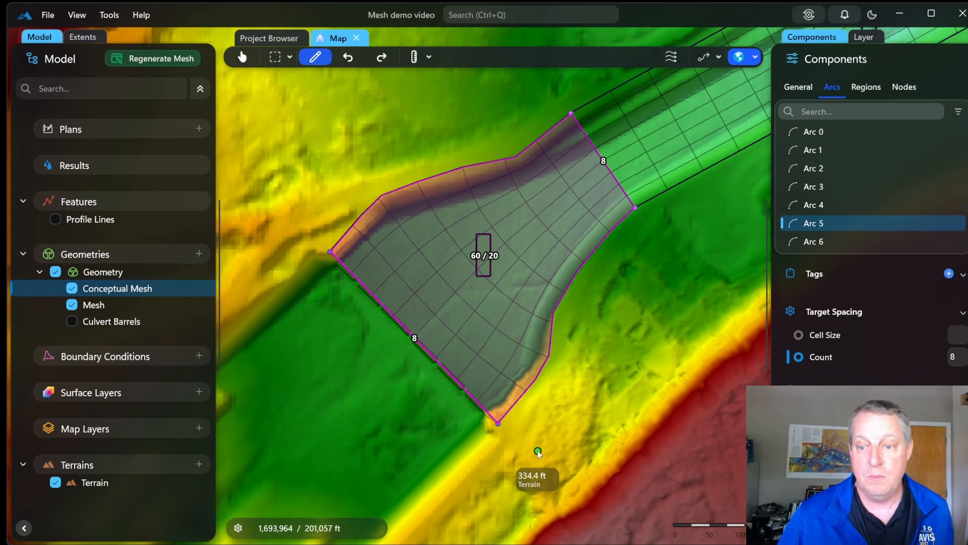
Give the lower-left boundary arc a count of 12 and regenerate the mesh
{"action": "left_click", "coordinate": [428, 341]}
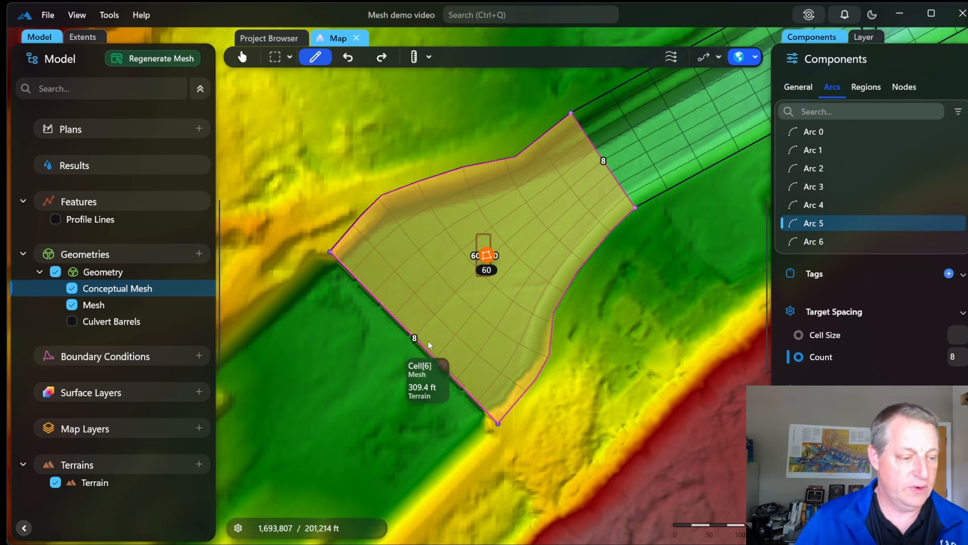
{"action": "left_click", "coordinate": [414, 336]}
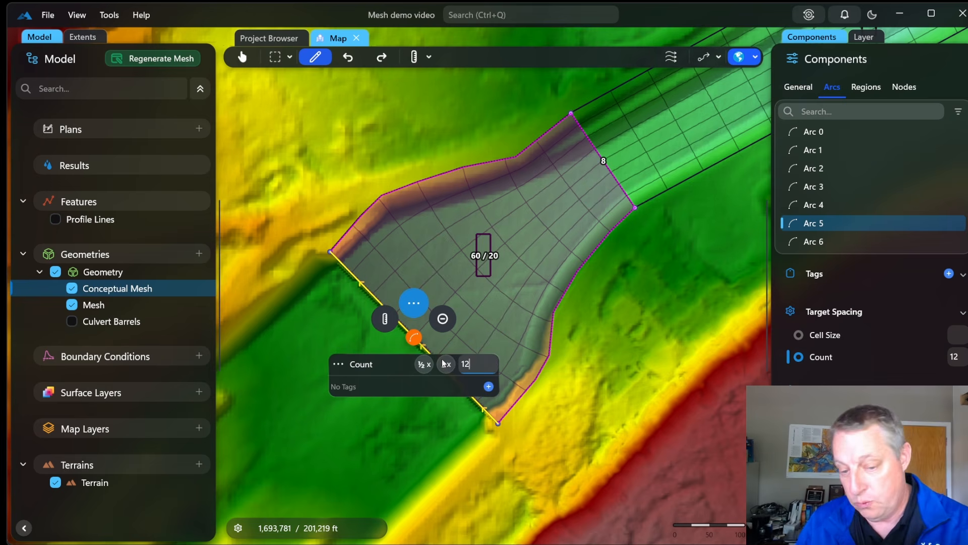
{"action": "type", "text": "2"}
{"action": "key", "text": "Return"}
{"action": "left_click", "coordinate": [183, 58]}
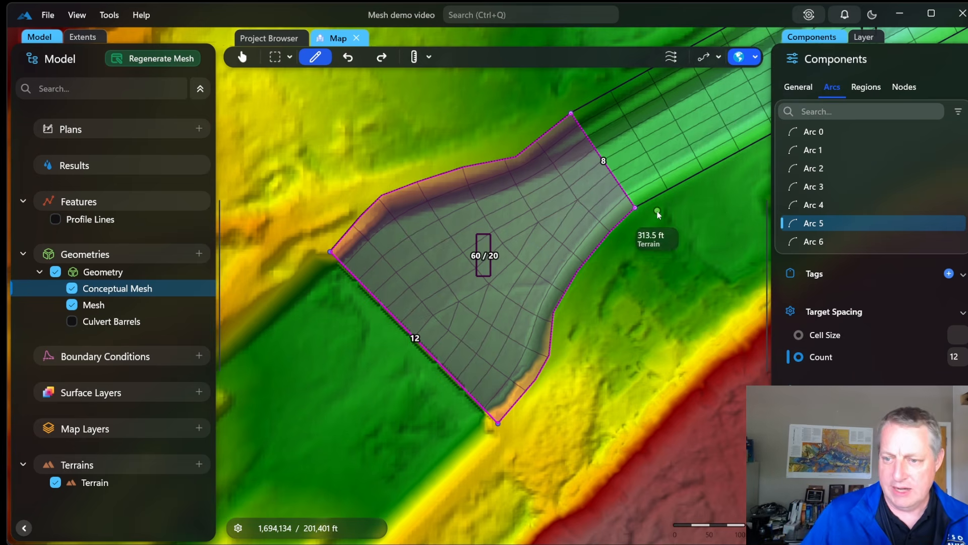
{"action": "left_click_drag", "start_coordinate": [673, 220], "coordinate": [551, 325]}
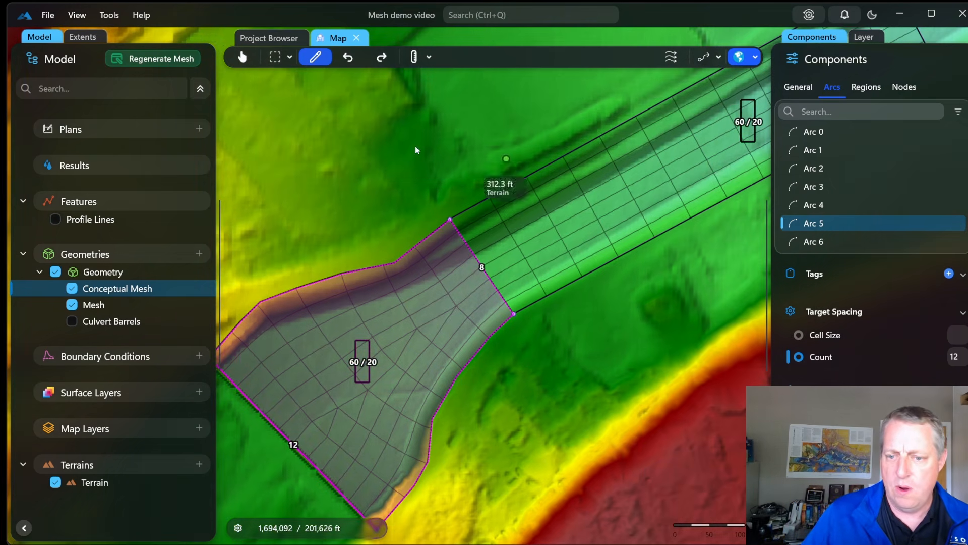
{"action": "left_click", "coordinate": [380, 147]}
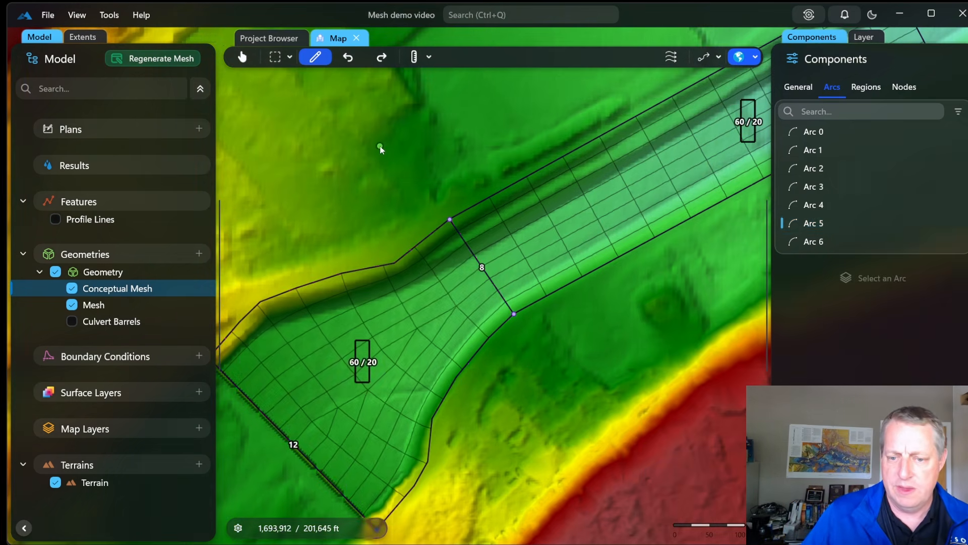
Set vector render scaling to 2 and zoom out over the whole mesh
{"action": "left_click", "coordinate": [77, 15]}
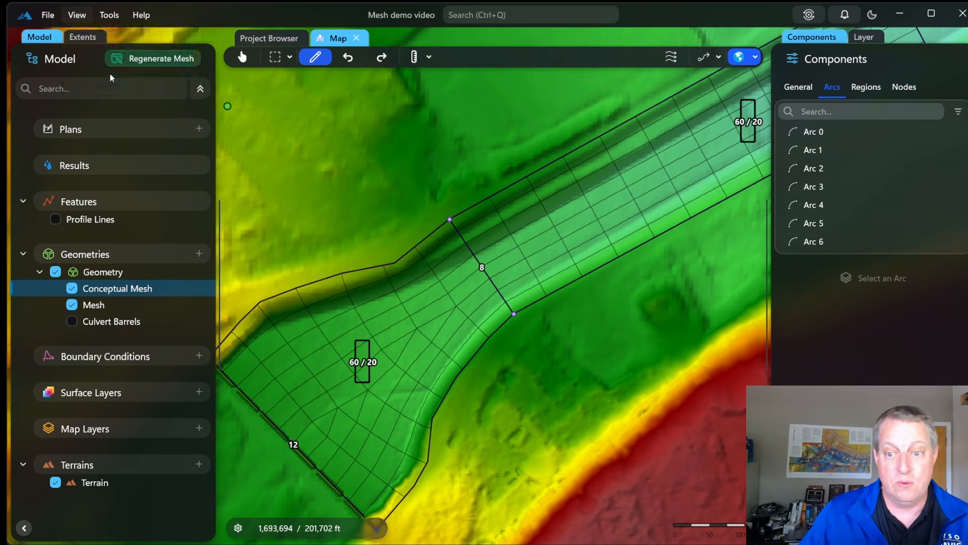
{"action": "left_click", "coordinate": [110, 73]}
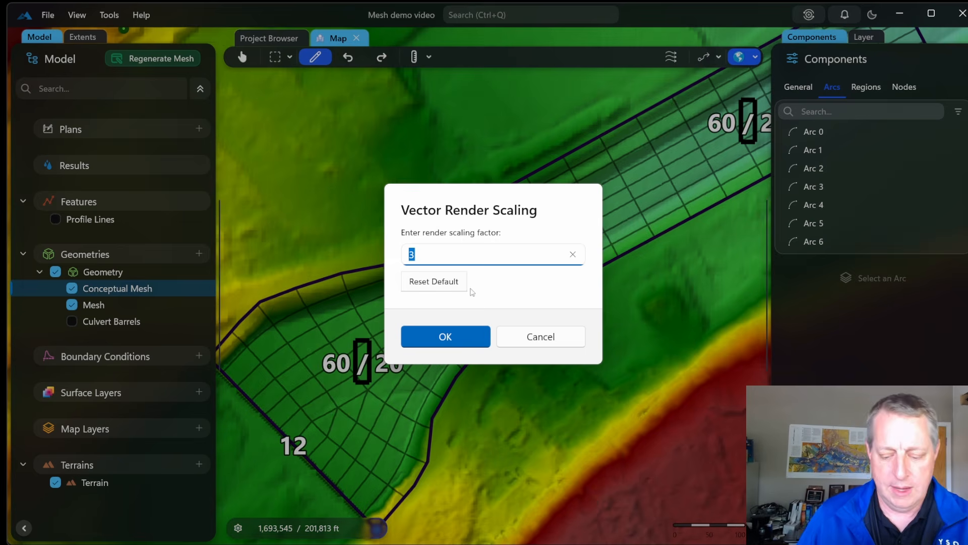
{"action": "type", "text": "2"}
{"action": "left_click", "coordinate": [459, 335]}
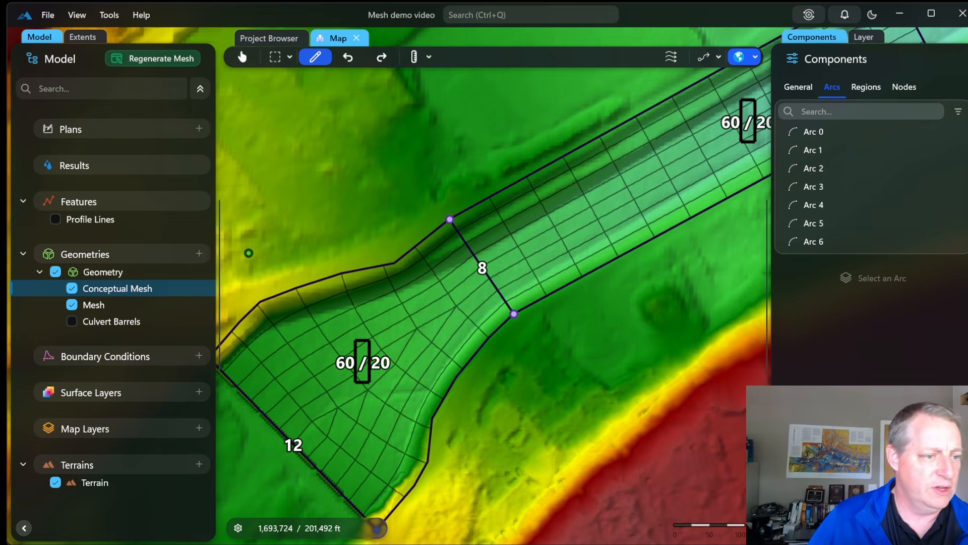
{"action": "scroll", "coordinate": [582, 378], "scroll_direction": "down", "scroll_amount": 5}
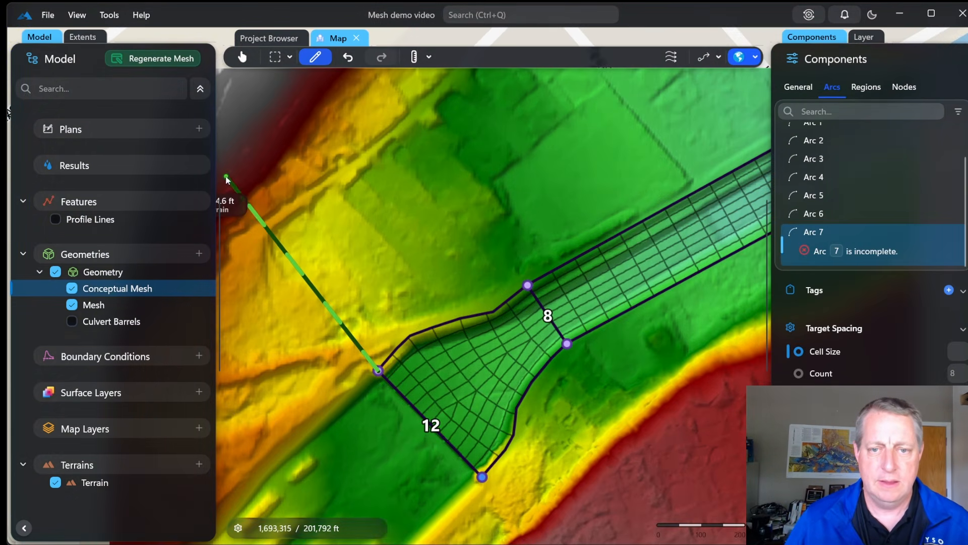
Draw Arcs 7 to 9 from the left node north of the channel to the channel's corner node
{"action": "left_click", "coordinate": [227, 178]}
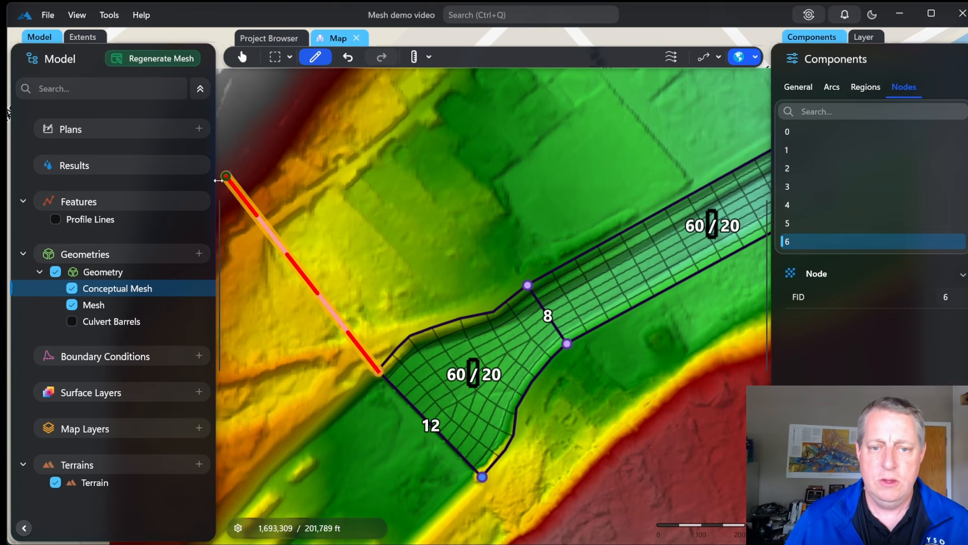
{"action": "left_click", "coordinate": [226, 177]}
{"action": "left_click", "coordinate": [285, 120]}
{"action": "left_click", "coordinate": [372, 85]}
{"action": "left_click_drag", "start_coordinate": [551, 105], "coordinate": [380, 164]}
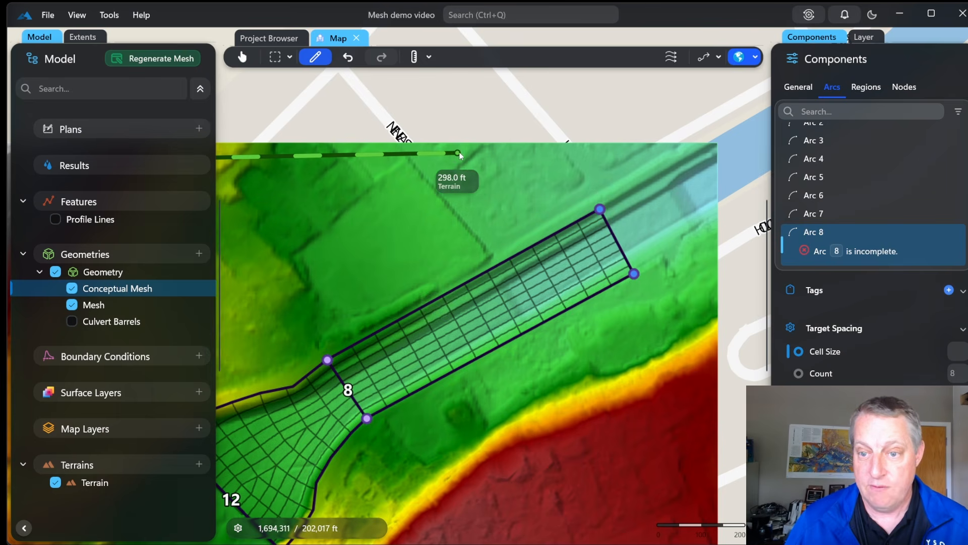
{"action": "double_click", "coordinate": [480, 150]}
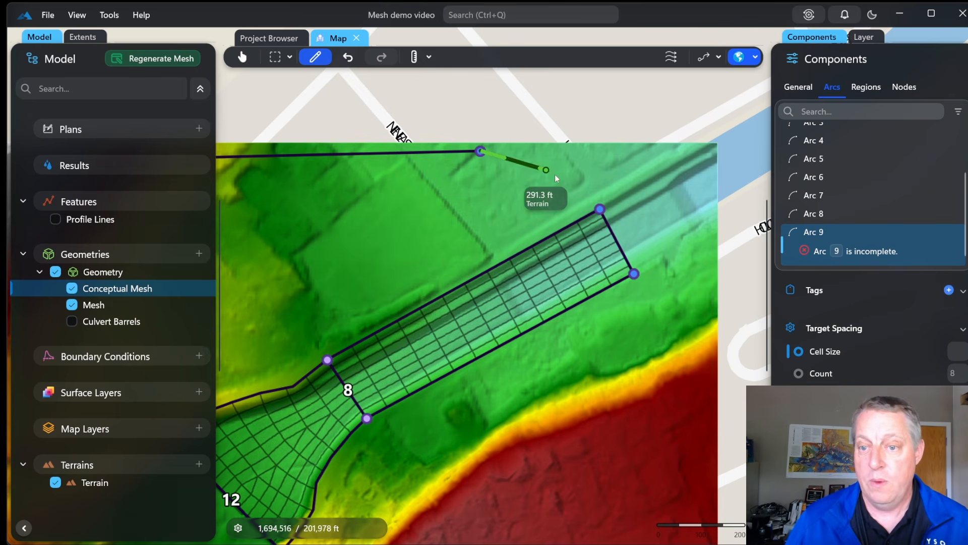
{"action": "left_click", "coordinate": [600, 209]}
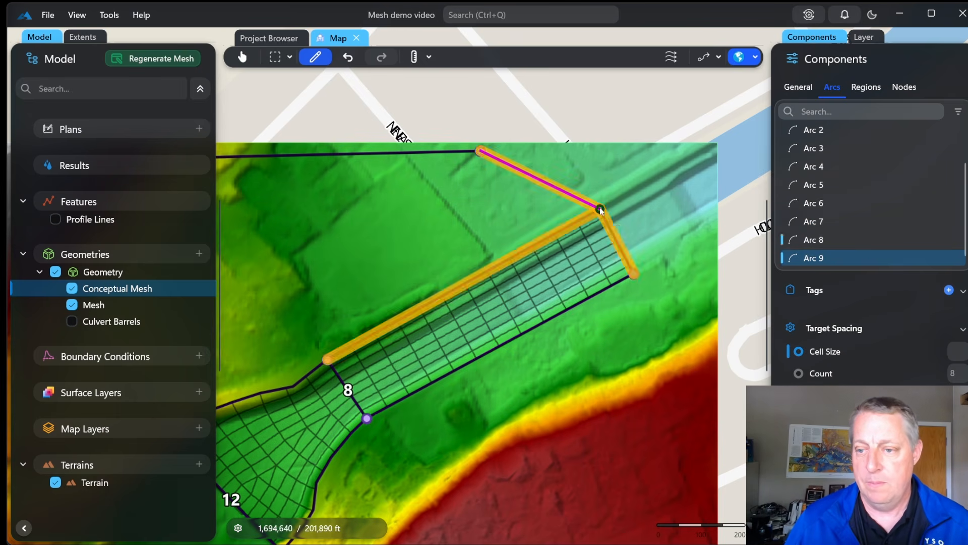
{"action": "key", "text": "Escape"}
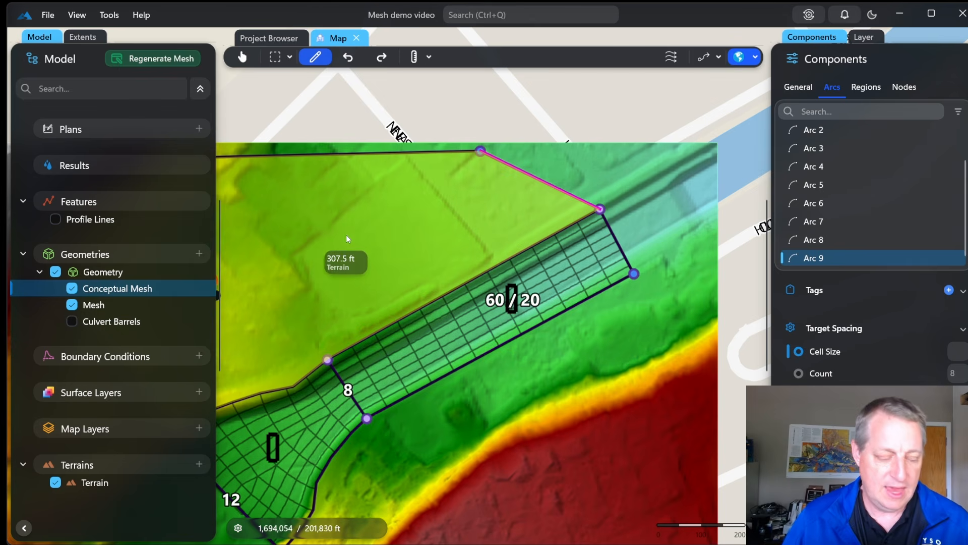
{"action": "left_click_drag", "start_coordinate": [323, 242], "coordinate": [510, 205]}
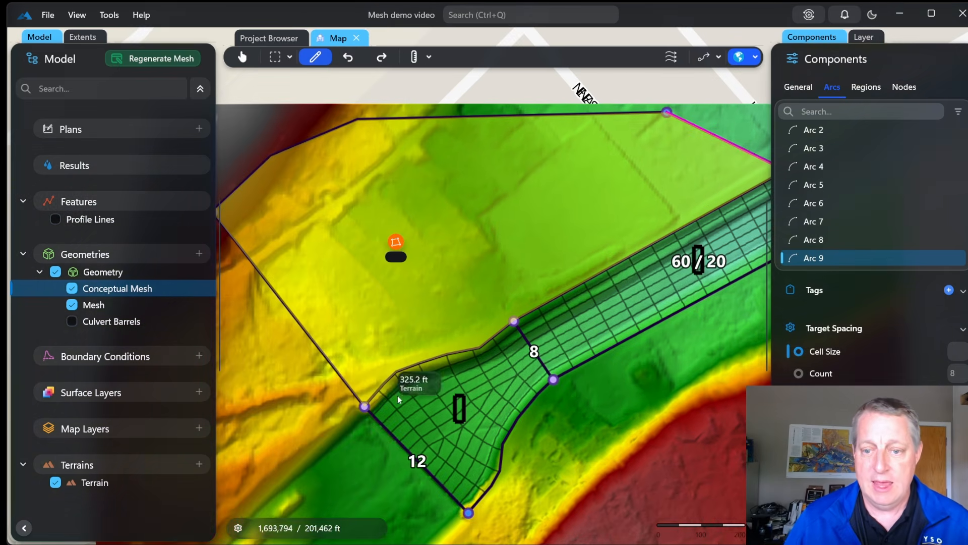
Switch the north floodplain region to triangular cells of size 200 and regenerate the mesh
{"action": "left_click", "coordinate": [395, 242]}
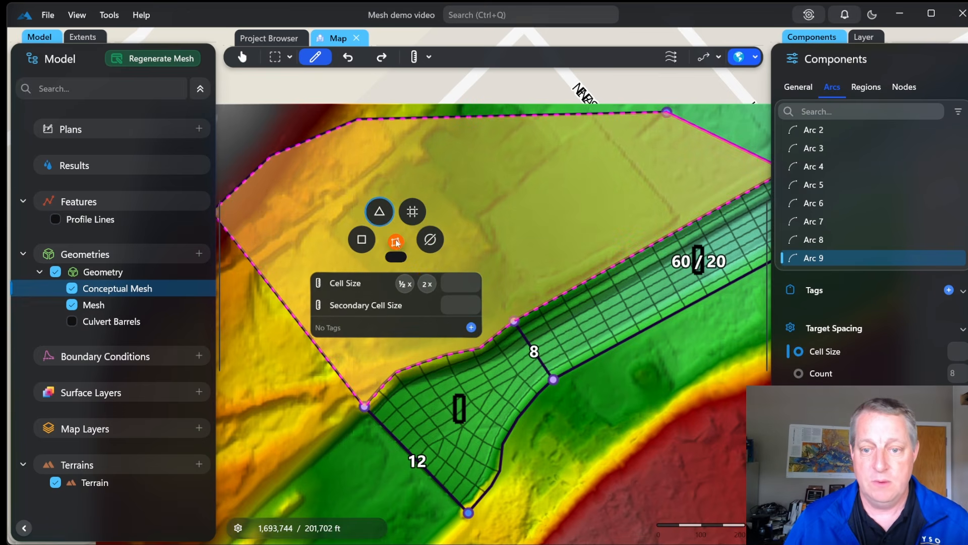
{"action": "left_click", "coordinate": [381, 217]}
{"action": "left_click", "coordinate": [265, 379]}
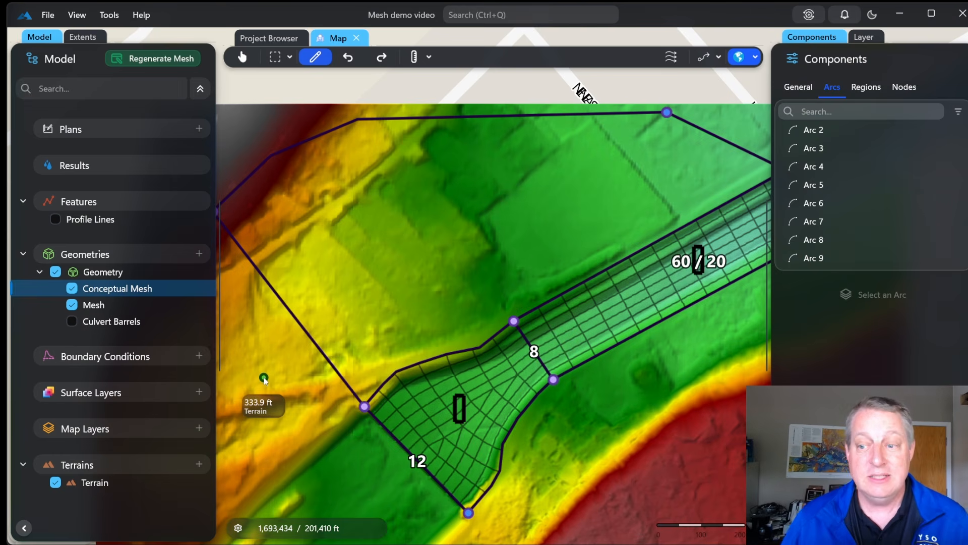
{"action": "left_click", "coordinate": [132, 62]}
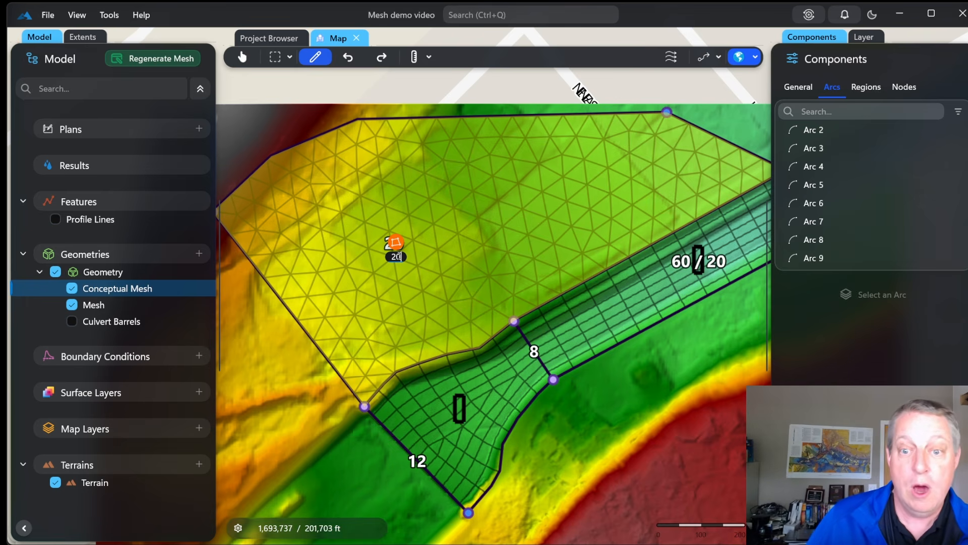
{"action": "type", "text": "0"}
{"action": "key", "text": "Return"}
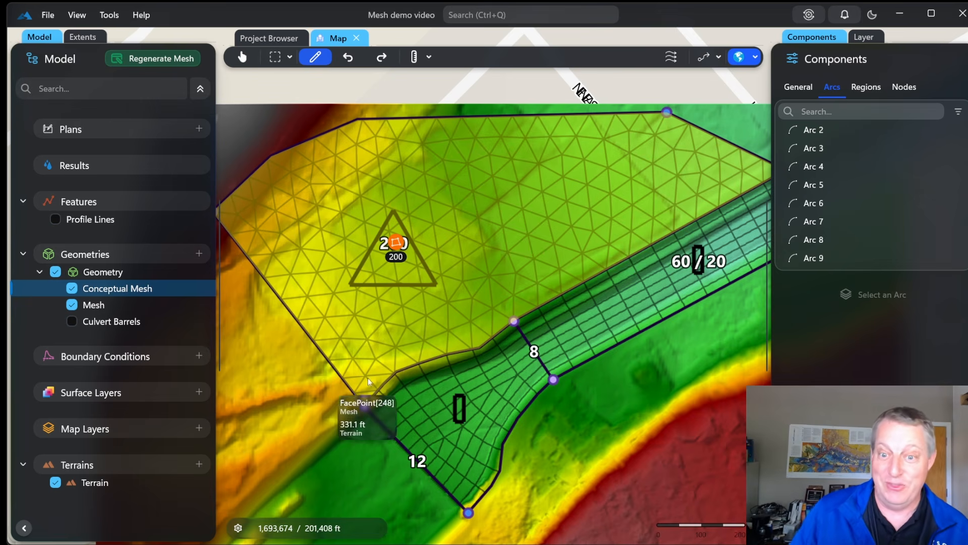
{"action": "left_click", "coordinate": [174, 59]}
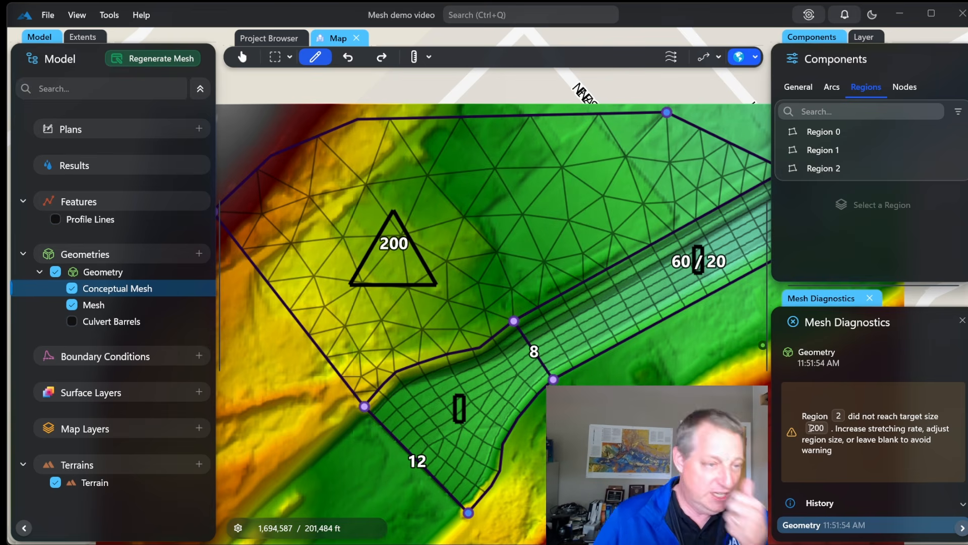
Select Region 2 in the Components Regions list to view its properties
{"action": "left_click", "coordinate": [839, 168]}
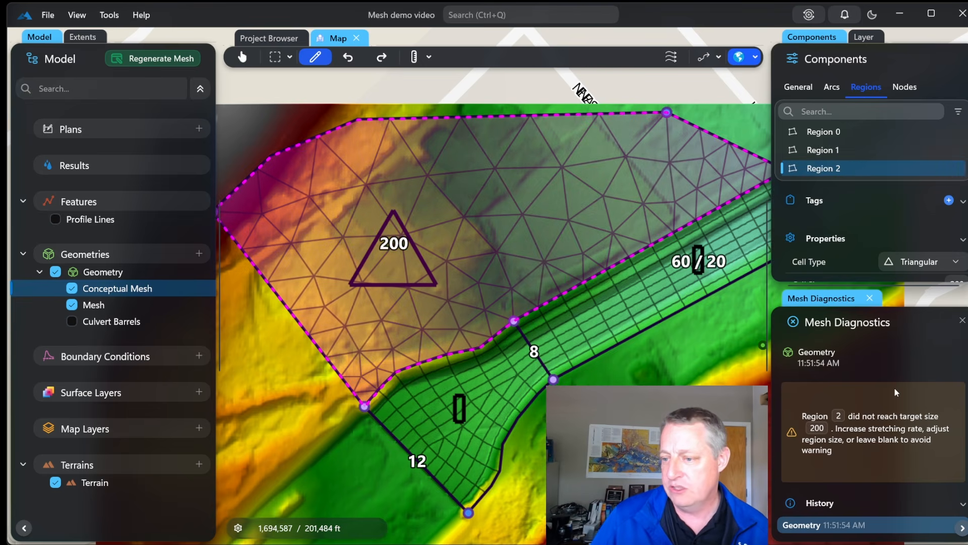
Set Region 2's cell stretching rate to 0.2 and regenerate the mesh
{"action": "left_click", "coordinate": [870, 298]}
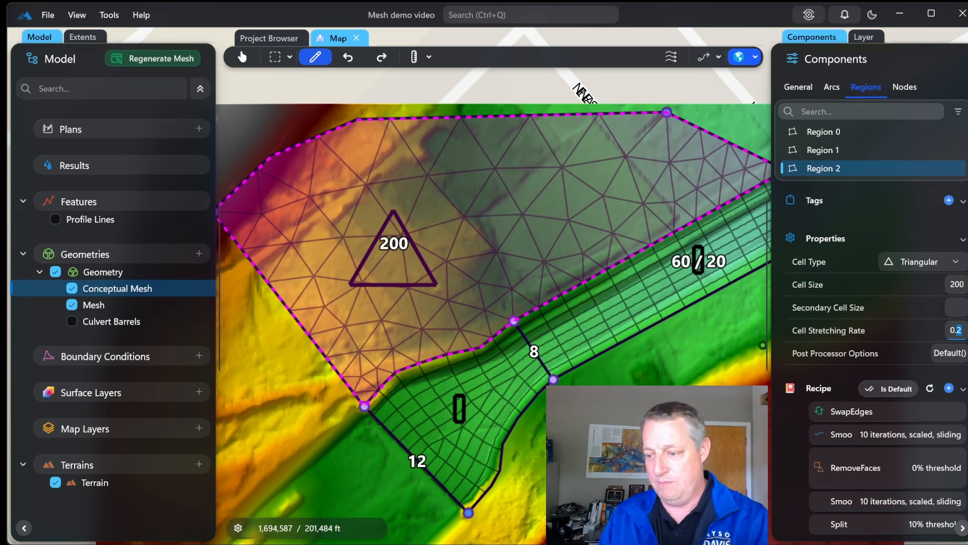
{"action": "key", "text": "BackSpace"}
{"action": "type", "text": "6"}
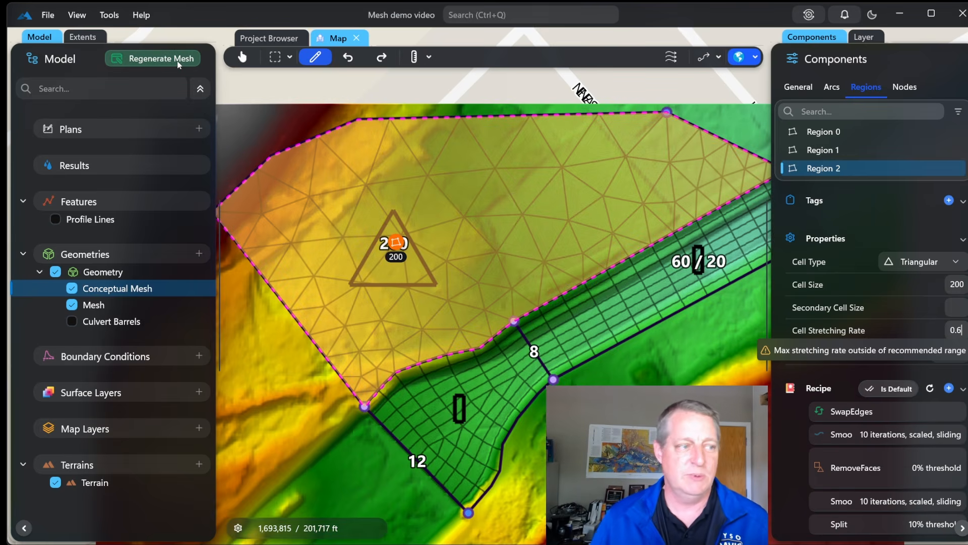
{"action": "left_click", "coordinate": [178, 60]}
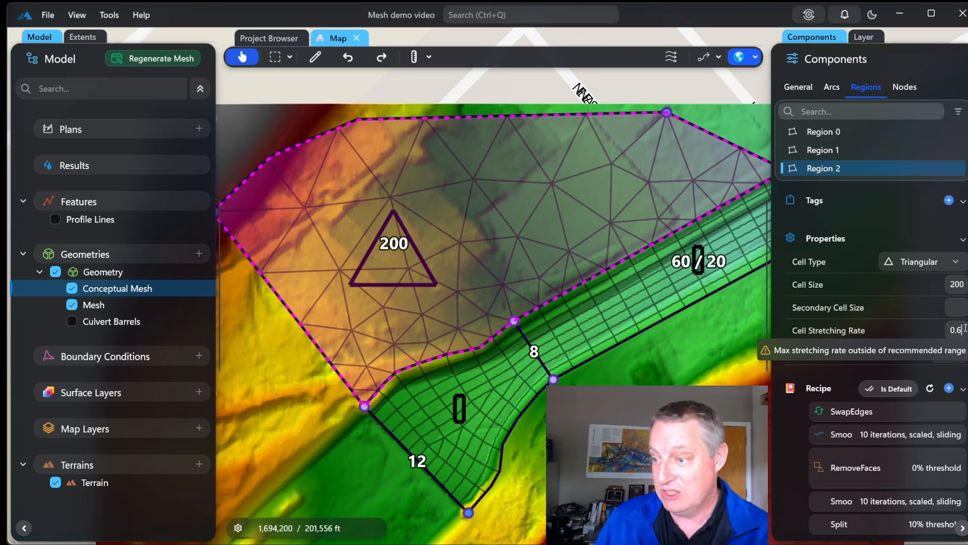
{"action": "key", "text": "BackSpace"}
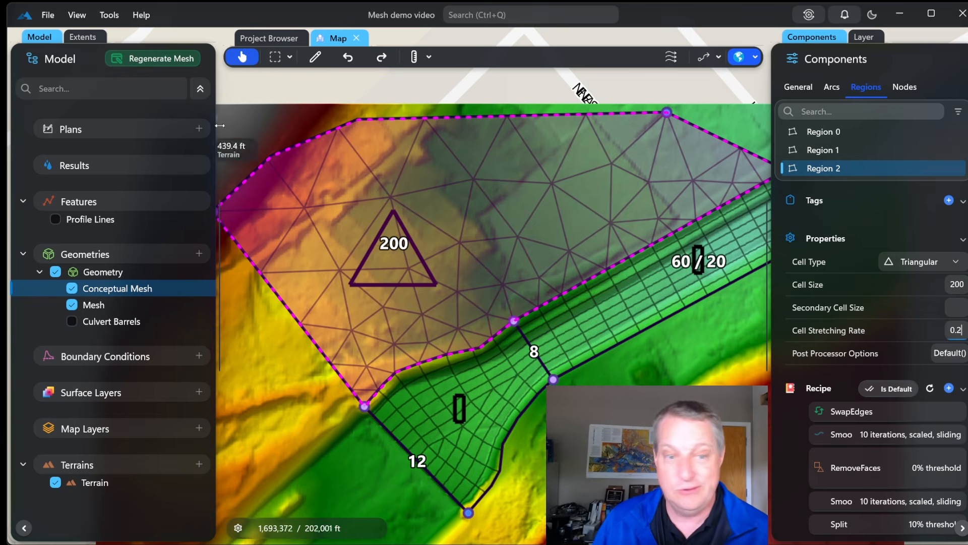
{"action": "left_click", "coordinate": [146, 59]}
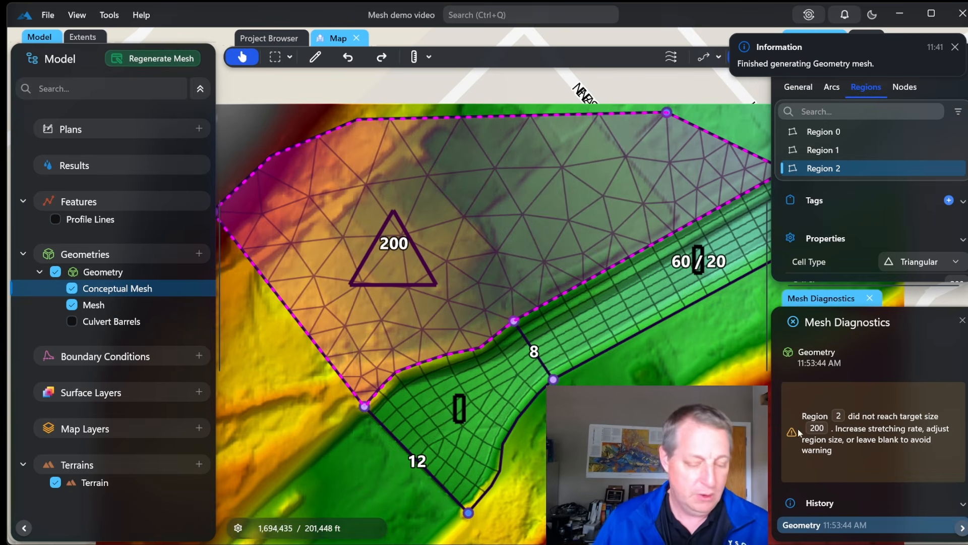
Draw boundary arcs enclosing the right overbank, closing onto the channel's upstream corner node
{"action": "left_click", "coordinate": [701, 434]}
{"action": "left_click_drag", "start_coordinate": [680, 438], "coordinate": [584, 352]}
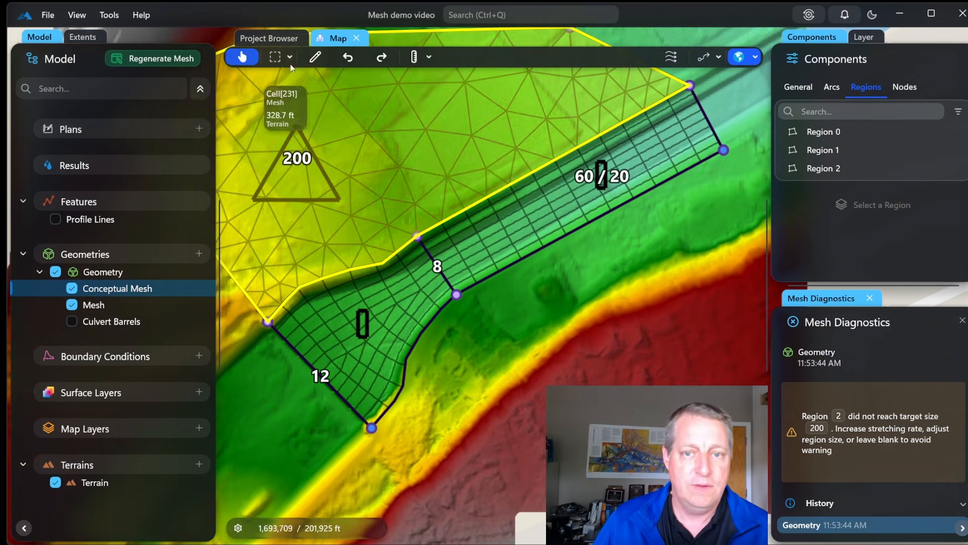
{"action": "left_click", "coordinate": [315, 56]}
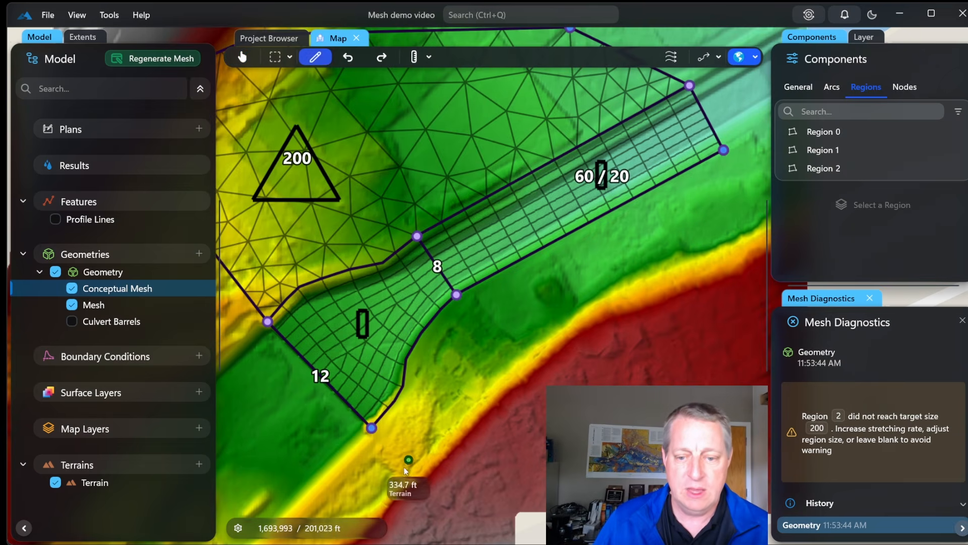
{"action": "left_click", "coordinate": [371, 428]}
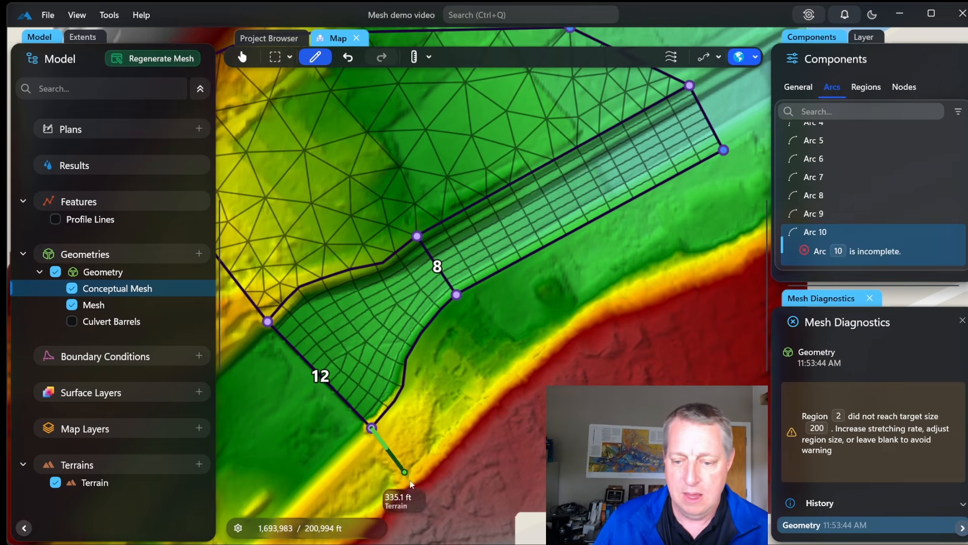
{"action": "left_click", "coordinate": [447, 521]}
{"action": "left_click", "coordinate": [545, 422]}
{"action": "left_click", "coordinate": [637, 350]}
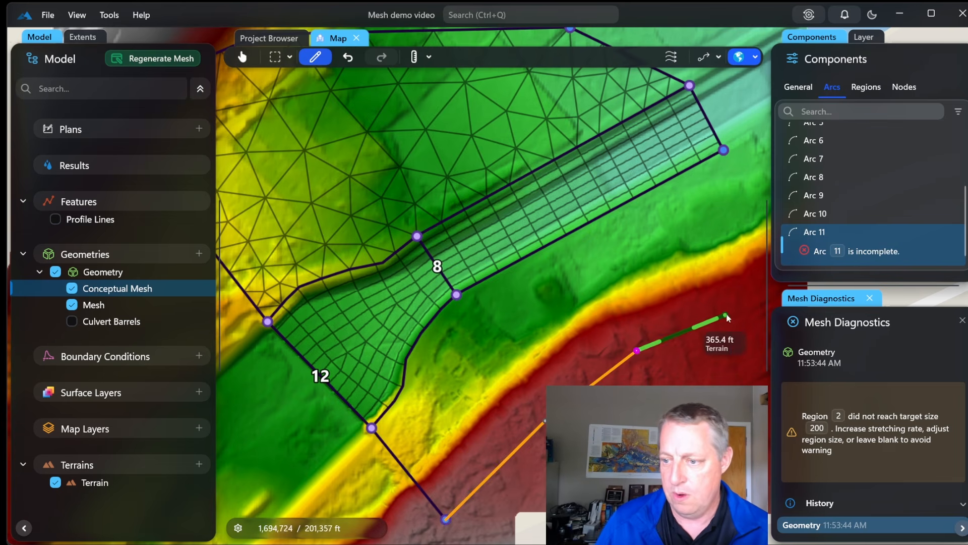
{"action": "double_click", "coordinate": [760, 283]}
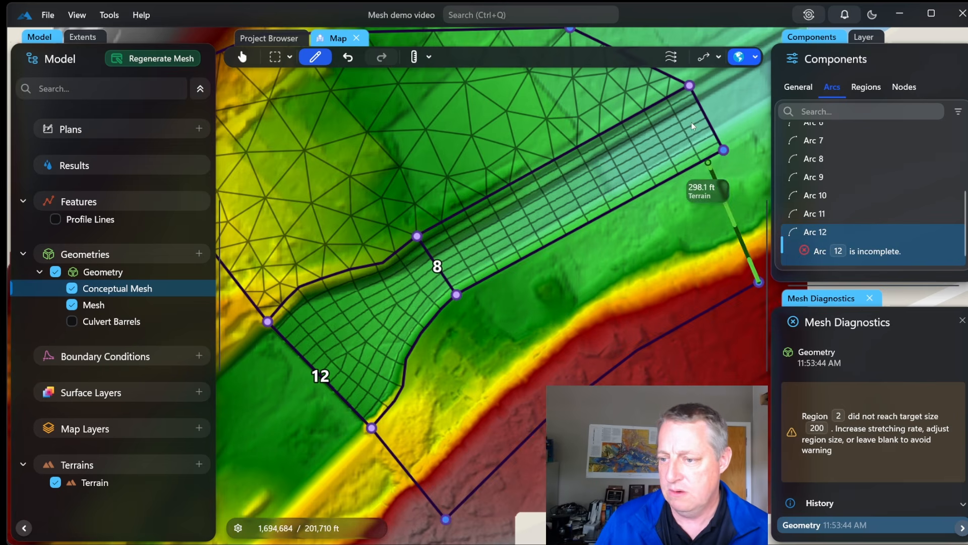
{"action": "left_click", "coordinate": [724, 150]}
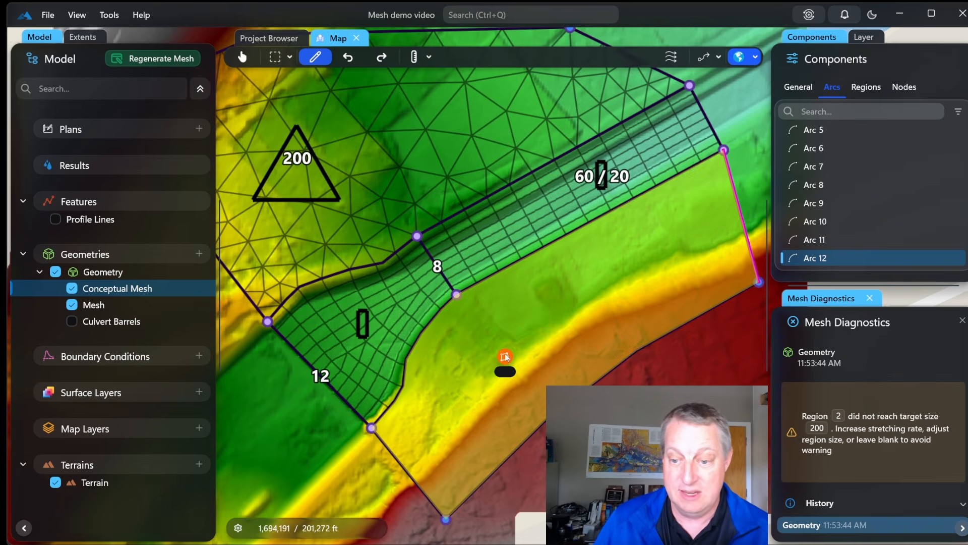
Give the new region quadrilateral cells and regenerate the mesh
{"action": "left_click", "coordinate": [505, 356]}
{"action": "left_click", "coordinate": [474, 354]}
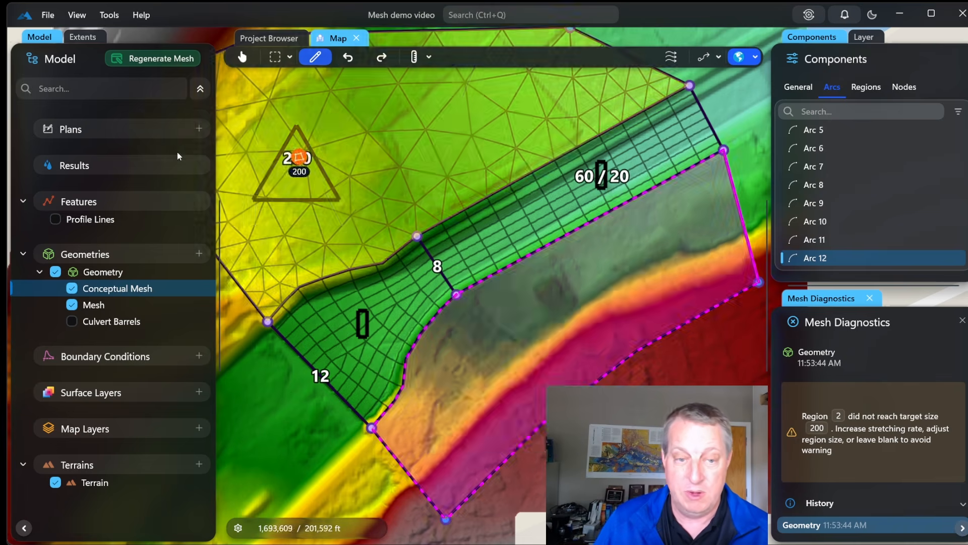
{"action": "left_click", "coordinate": [134, 59]}
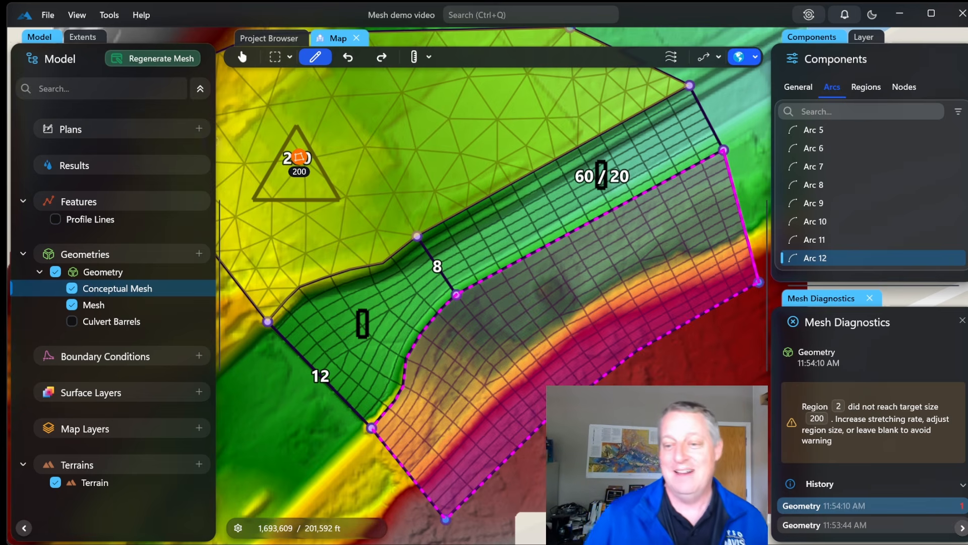
Enter 200 as the south region's cell size and regenerate its mesh
{"action": "left_click", "coordinate": [133, 59]}
{"action": "left_click", "coordinate": [505, 356]}
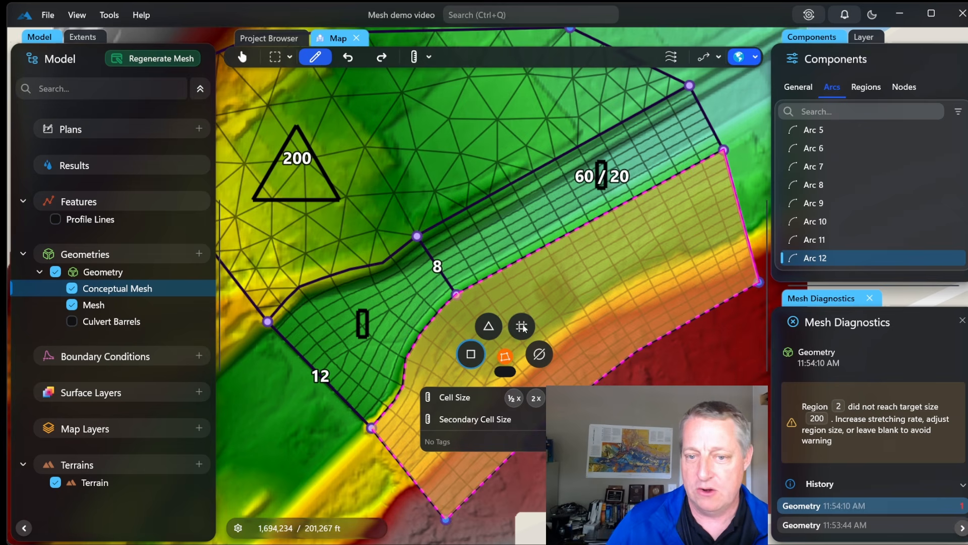
{"action": "left_click", "coordinate": [506, 372]}
{"action": "type", "text": "200"}
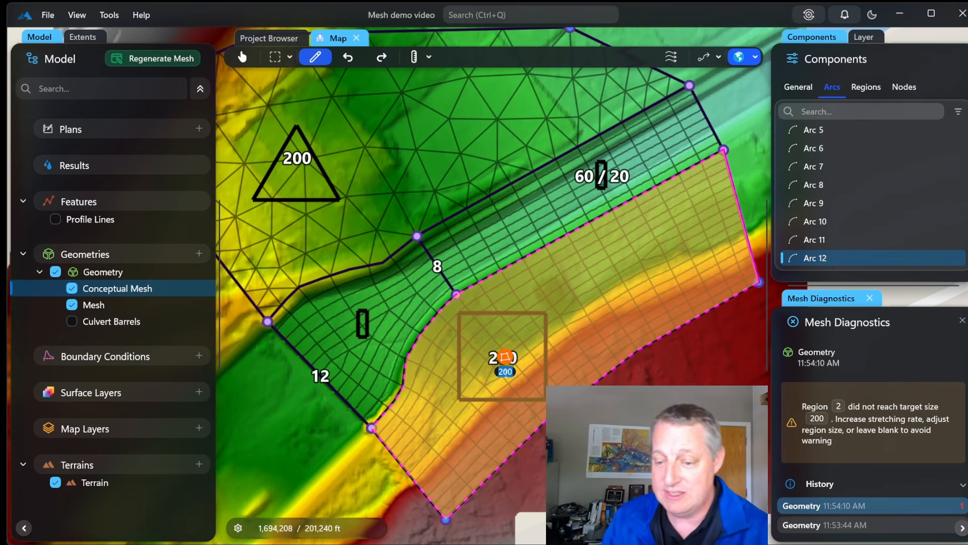
{"action": "left_click", "coordinate": [174, 60]}
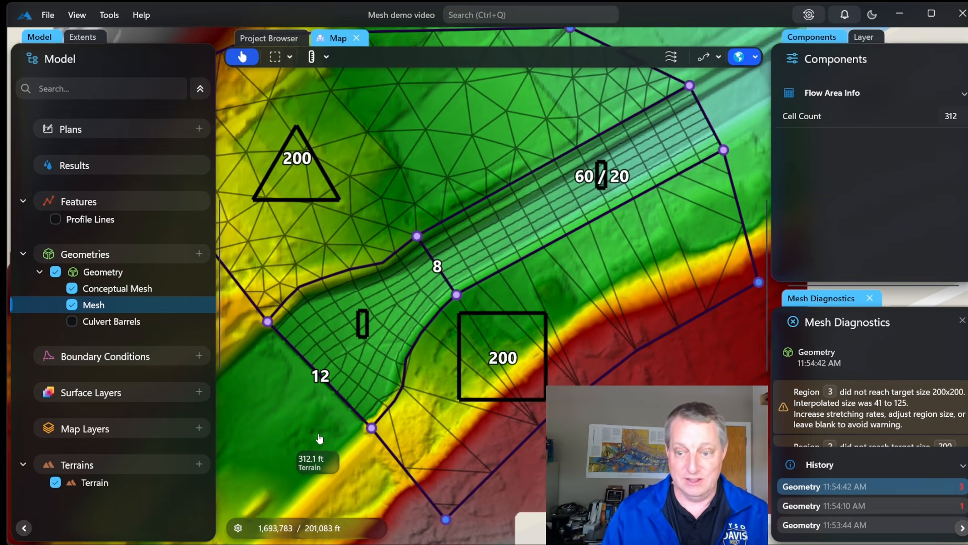
{"action": "left_click_drag", "start_coordinate": [319, 439], "coordinate": [273, 383]}
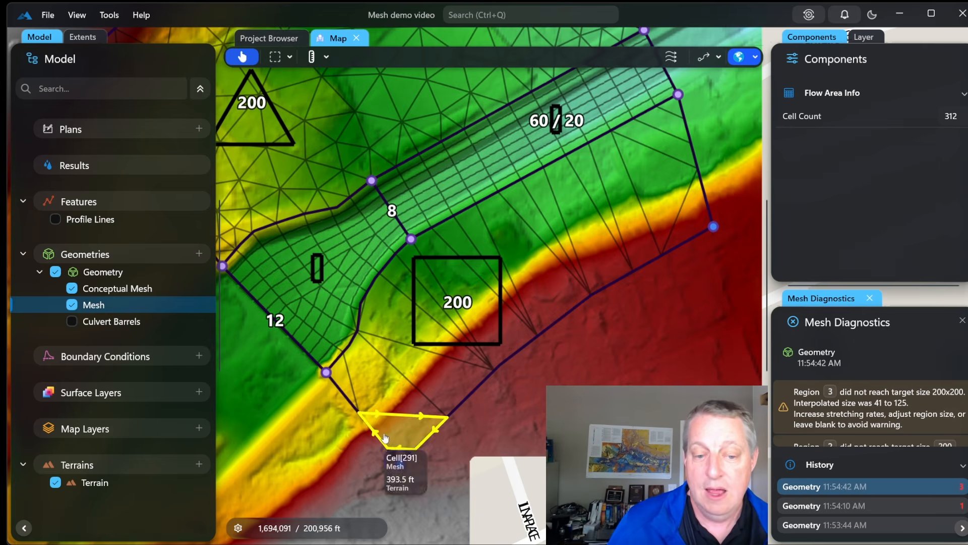
Change the south floodplain region's cell size label from 200 to 100 and regenerate the mesh
{"action": "left_click", "coordinate": [114, 290]}
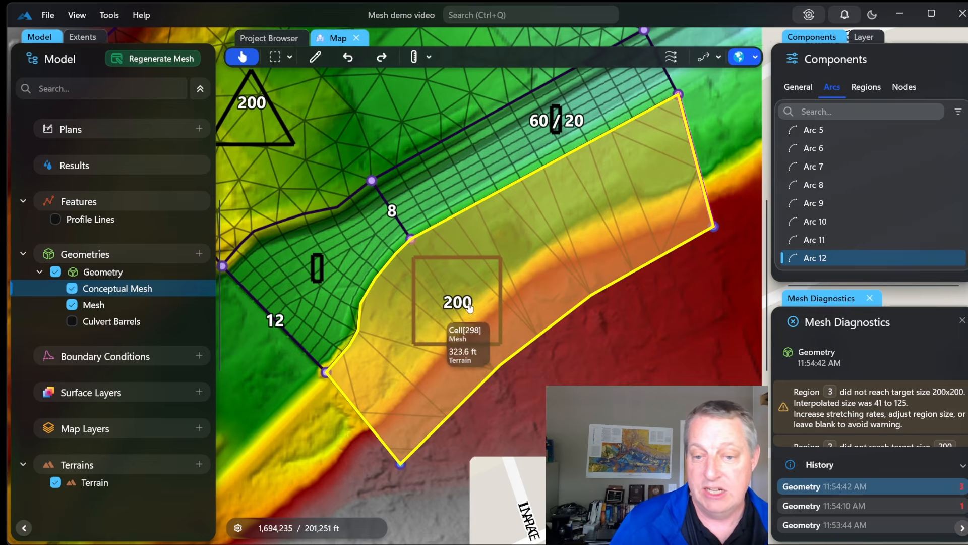
{"action": "double_click", "coordinate": [469, 305]}
{"action": "type", "text": "100"}
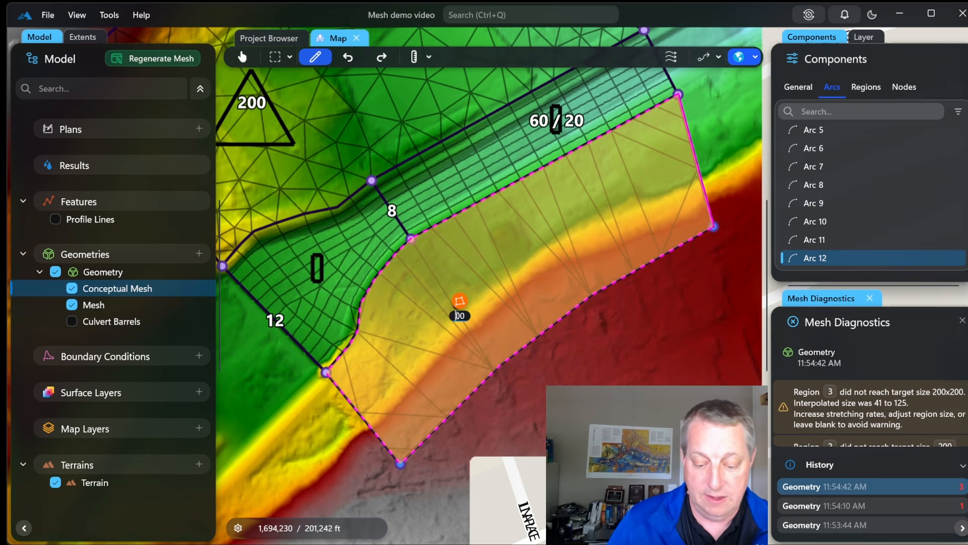
{"action": "left_click", "coordinate": [158, 53]}
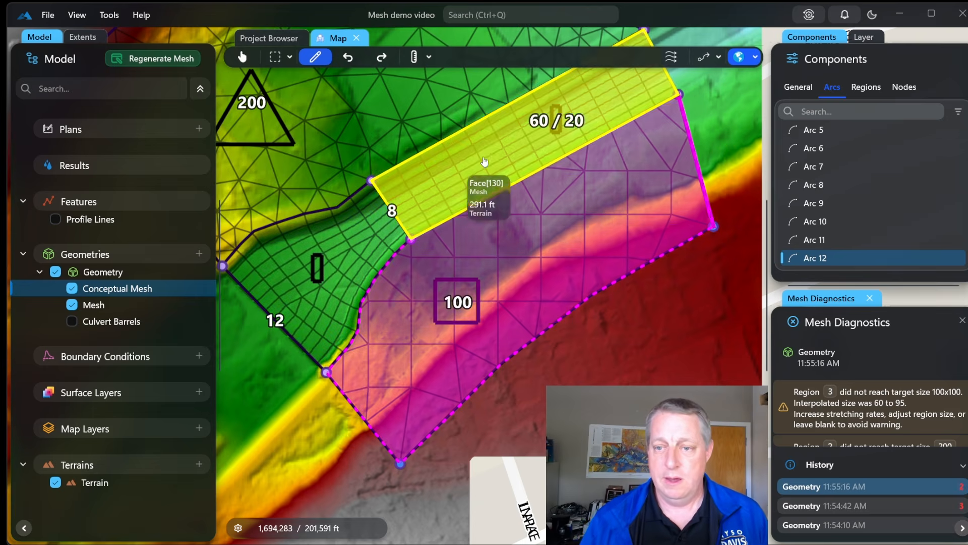
Show the generated mesh and zoom in on the channel cells under the 60 / 20 label
{"action": "left_click", "coordinate": [135, 303]}
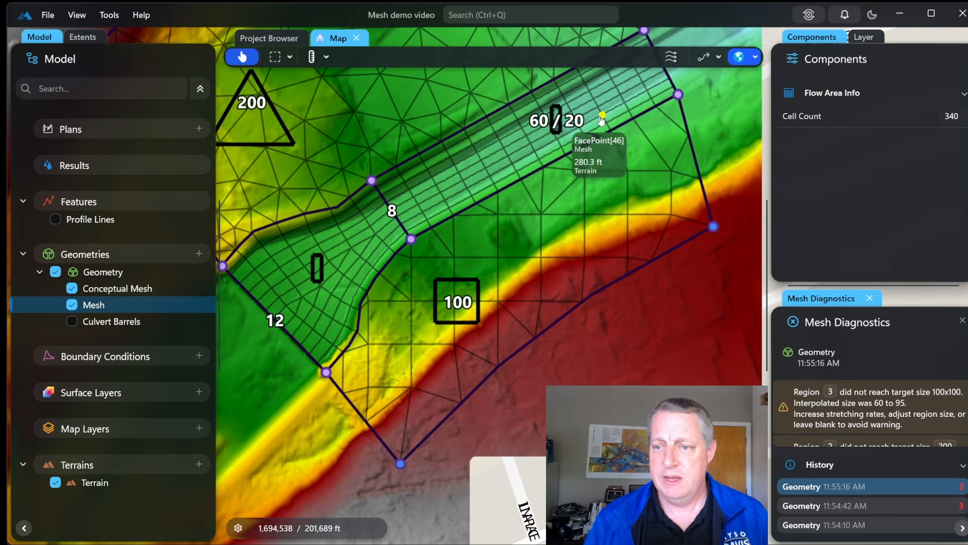
{"action": "scroll", "coordinate": [600, 120], "scroll_direction": "up", "scroll_amount": 10}
{"action": "scroll", "coordinate": [509, 159], "scroll_direction": "down", "scroll_amount": 6}
{"action": "left_click_drag", "start_coordinate": [474, 253], "coordinate": [700, 266]}
{"action": "scroll", "coordinate": [700, 265], "scroll_direction": "up", "scroll_amount": 1}
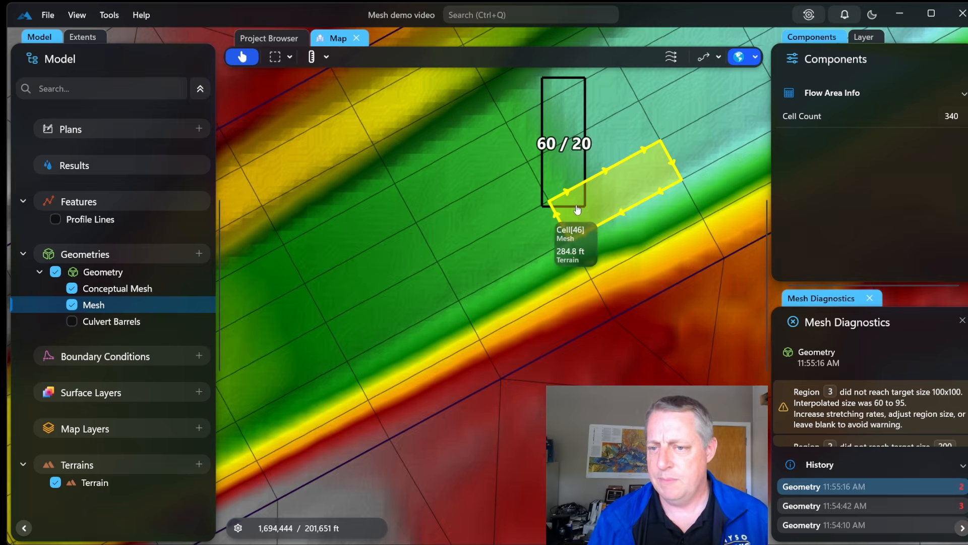
{"action": "scroll", "coordinate": [578, 209], "scroll_direction": "up", "scroll_amount": 3}
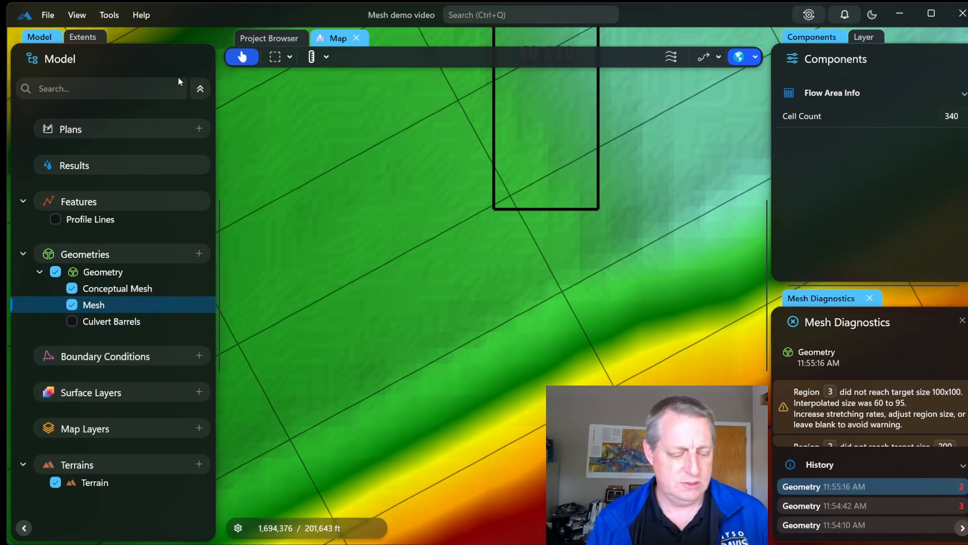
{"action": "scroll", "coordinate": [444, 266], "scroll_direction": "down", "scroll_amount": 3}
{"action": "scroll", "coordinate": [444, 265], "scroll_direction": "down", "scroll_amount": 2}
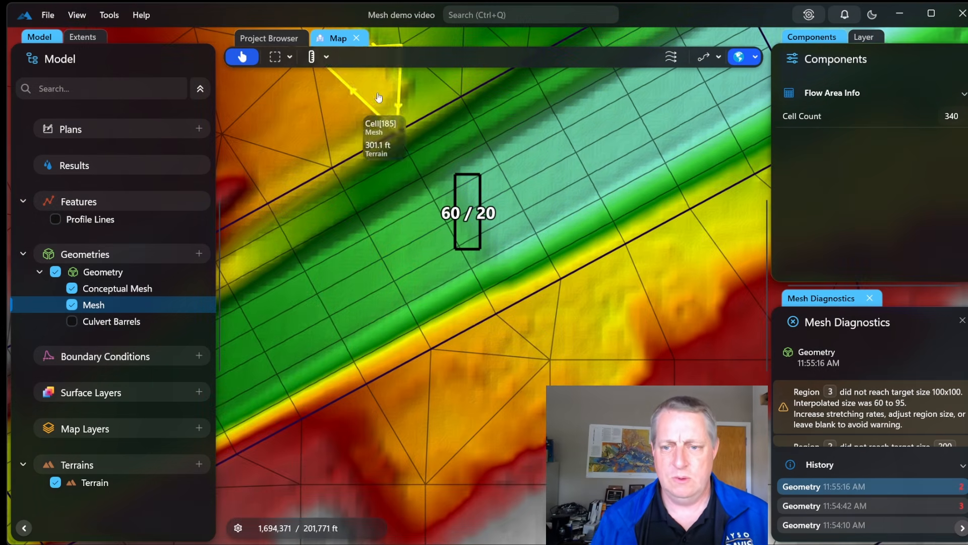
Draw a new cross arc from the upper bank line to the lower bank line, then regenerate the mesh
{"action": "left_click", "coordinate": [89, 288]}
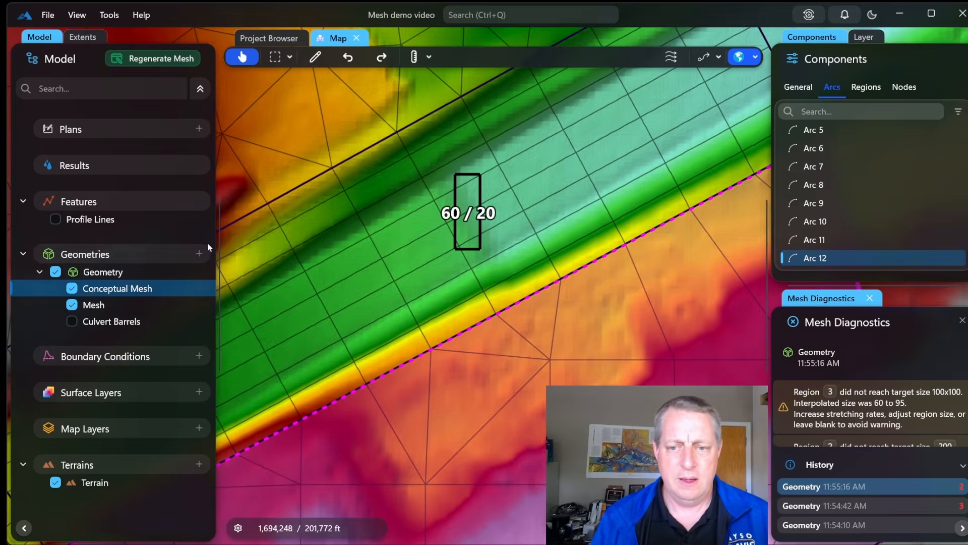
{"action": "left_click", "coordinate": [315, 56]}
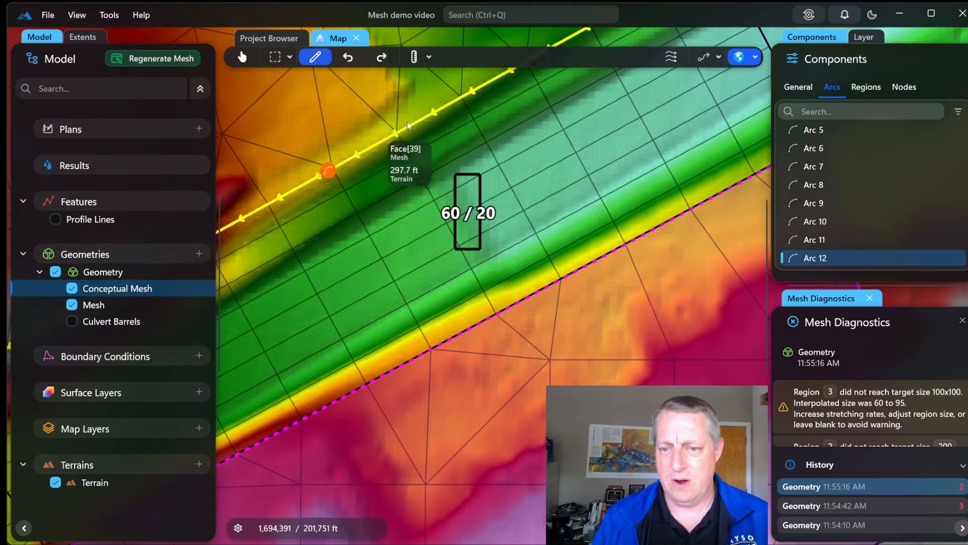
{"action": "left_click", "coordinate": [410, 125]}
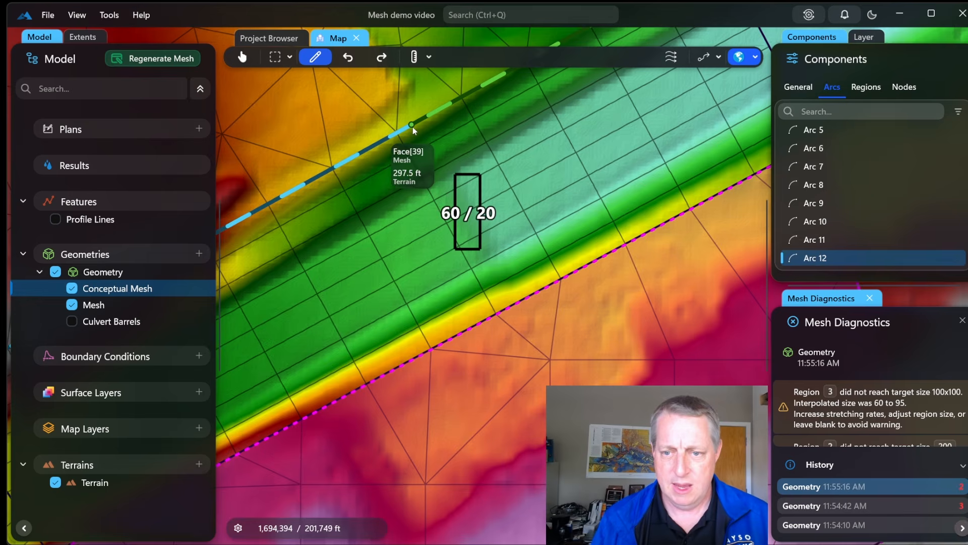
{"action": "left_click", "coordinate": [413, 126]}
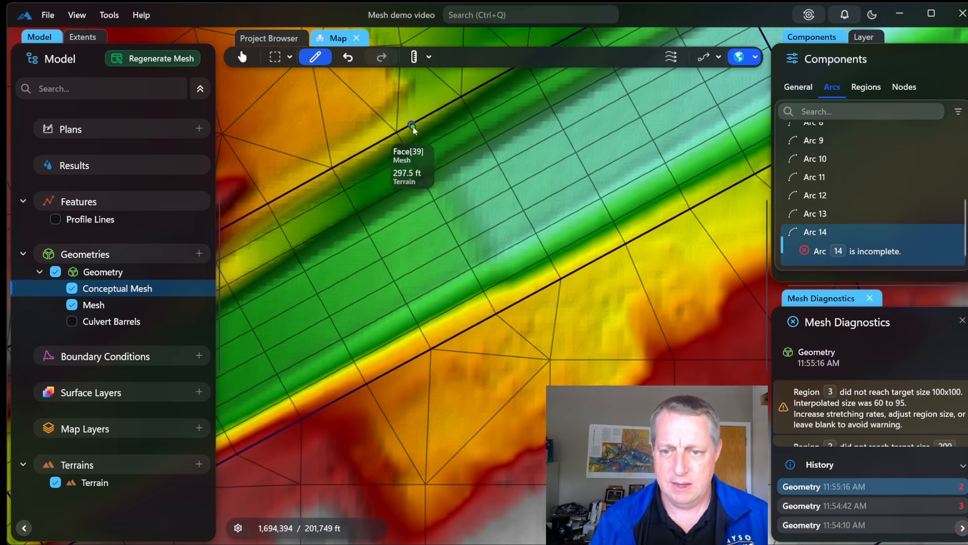
{"action": "left_click", "coordinate": [507, 309]}
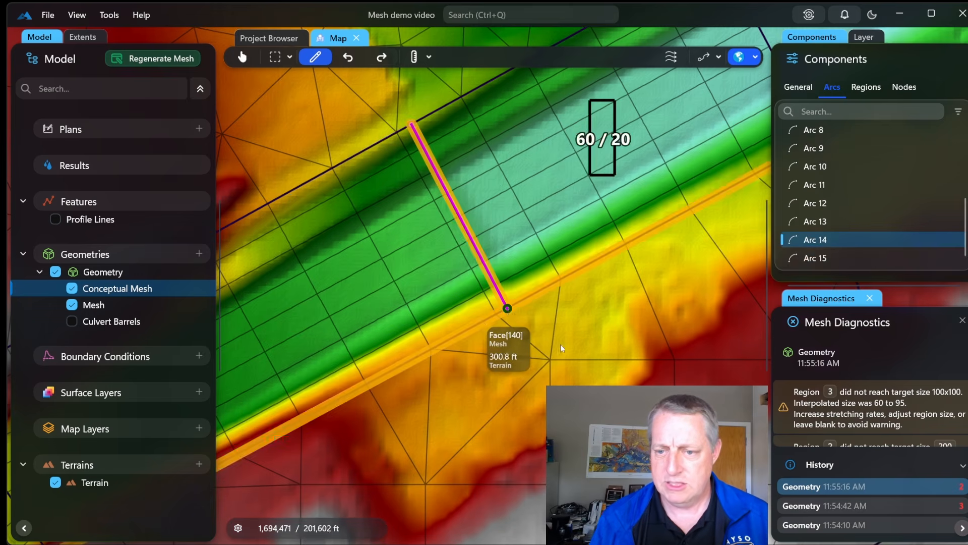
{"action": "left_click", "coordinate": [153, 59]}
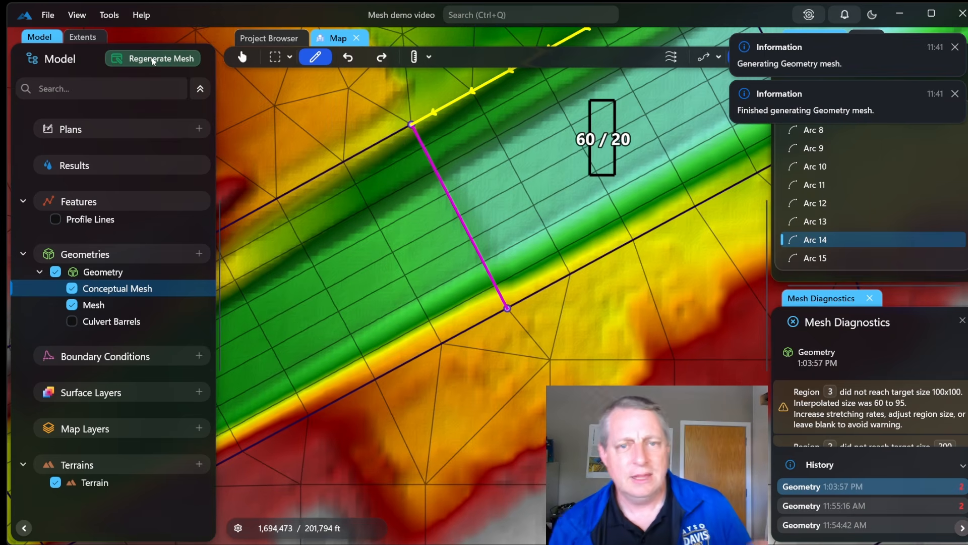
{"action": "scroll", "coordinate": [635, 325], "scroll_direction": "down", "scroll_amount": 2}
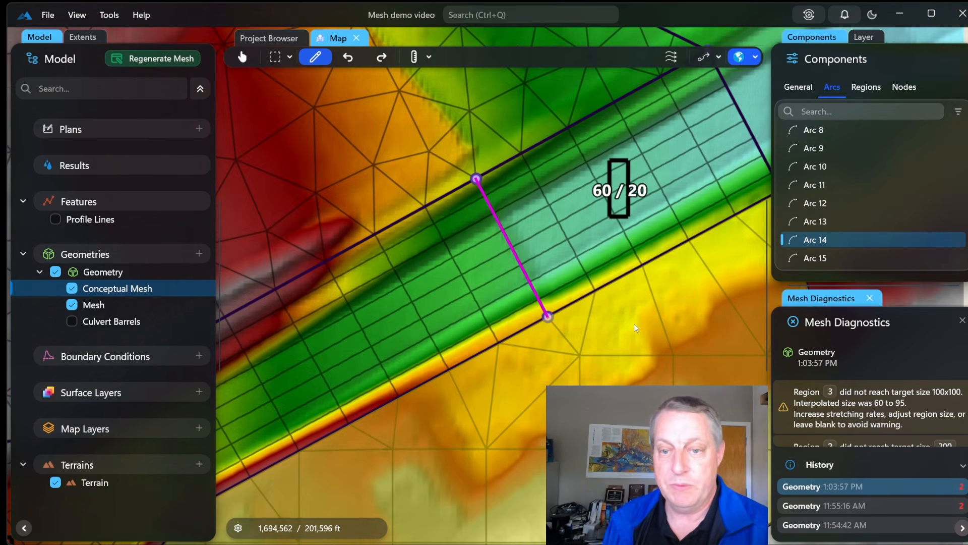
{"action": "scroll", "coordinate": [635, 325], "scroll_direction": "down", "scroll_amount": 2}
{"action": "scroll", "coordinate": [634, 323], "scroll_direction": "down", "scroll_amount": 2}
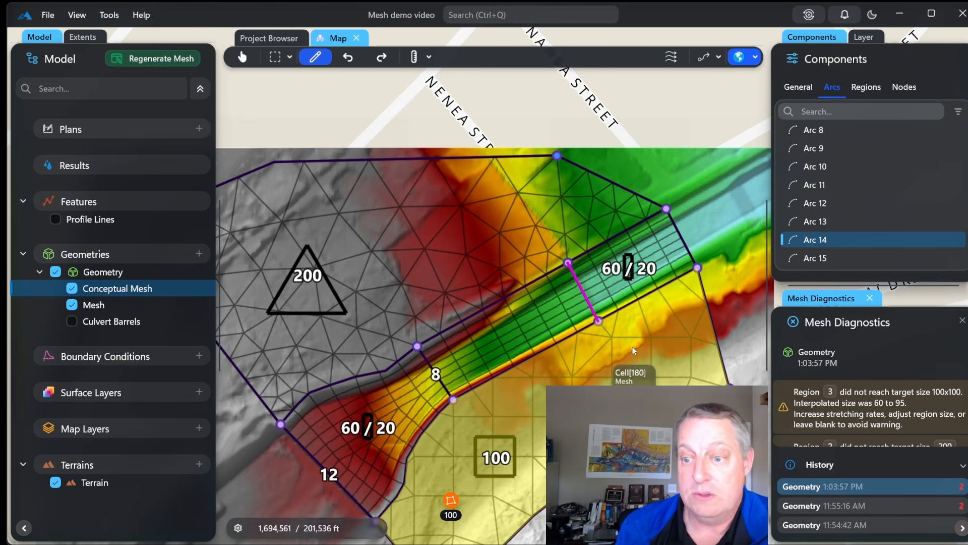
From the mesh view, turn on Show Global Size Function to shade regions by target cell size
{"action": "left_click", "coordinate": [138, 305]}
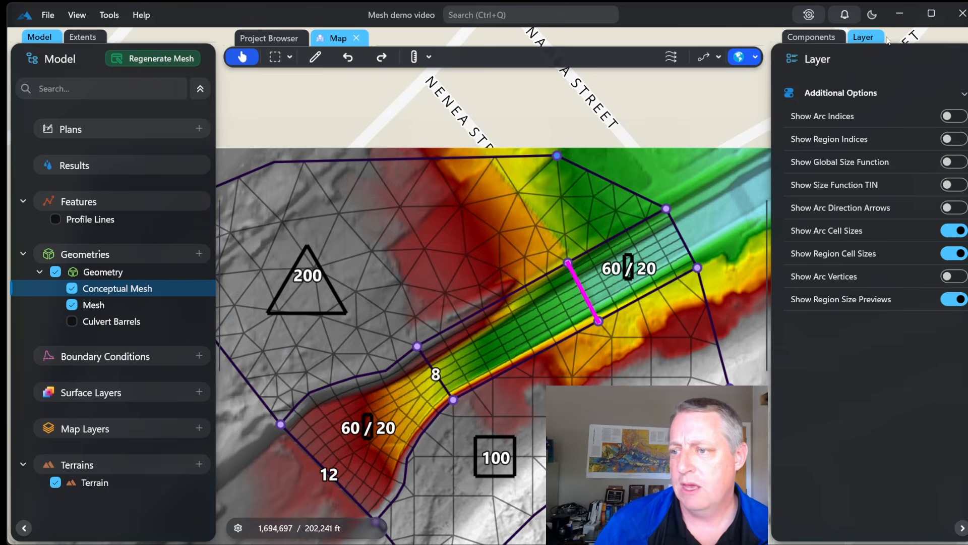
{"action": "left_click", "coordinate": [951, 162]}
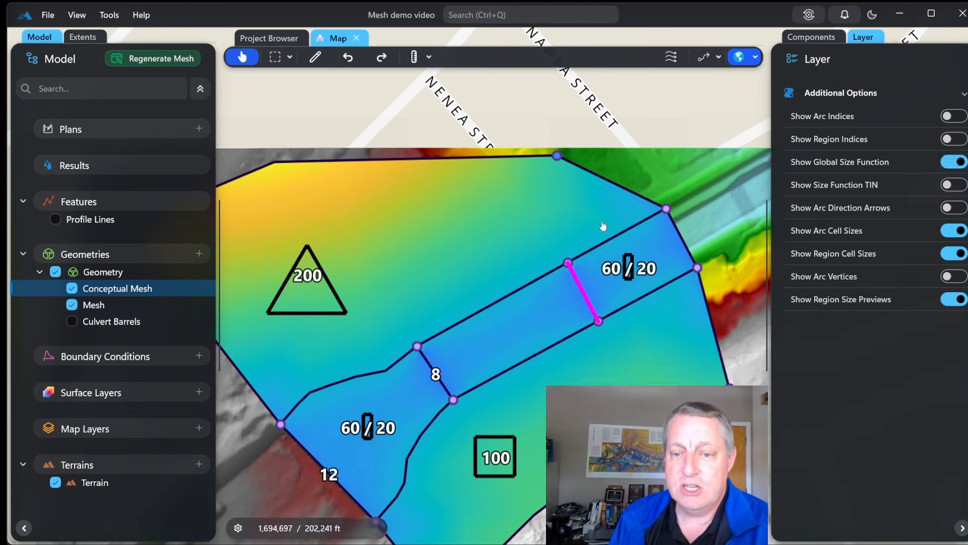